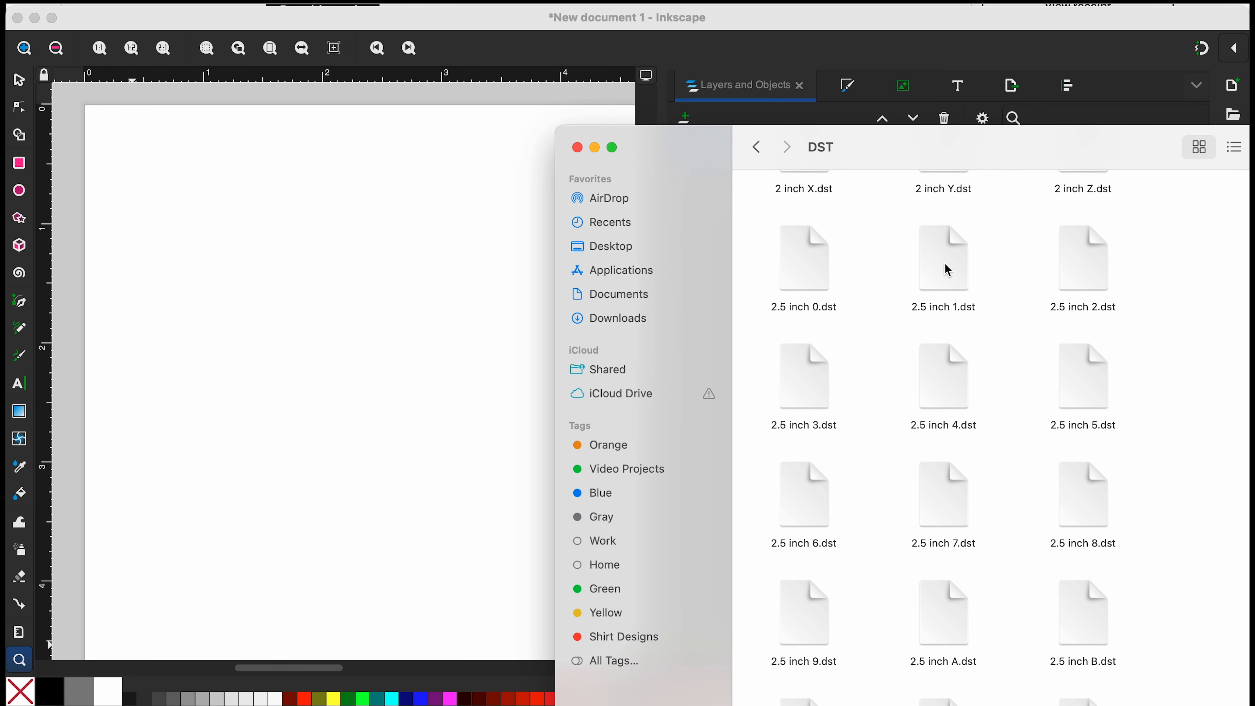
Import the stitch file "2.5 inch 1.dst" from the DST folder into the blank document.
{"action": "left_click_drag", "start_coordinate": [947, 270], "coordinate": [240, 220]}
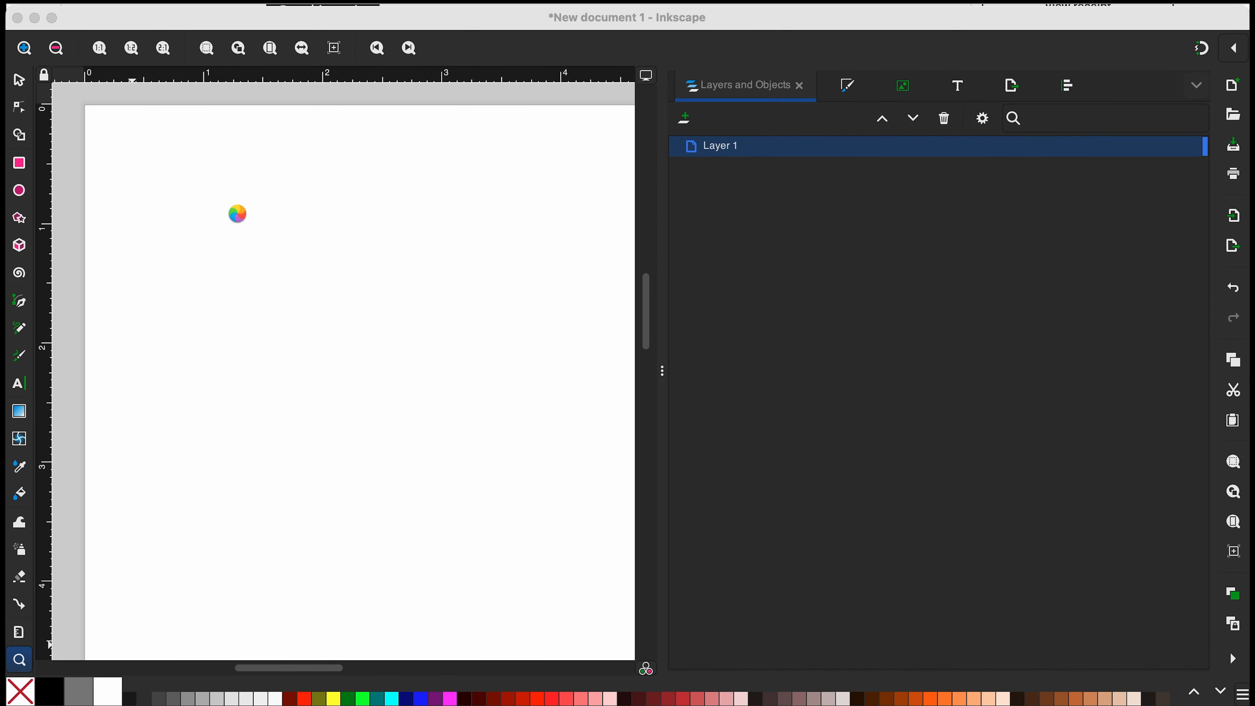
{"action": "left_click_drag", "start_coordinate": [435, 302], "coordinate": [151, 178]}
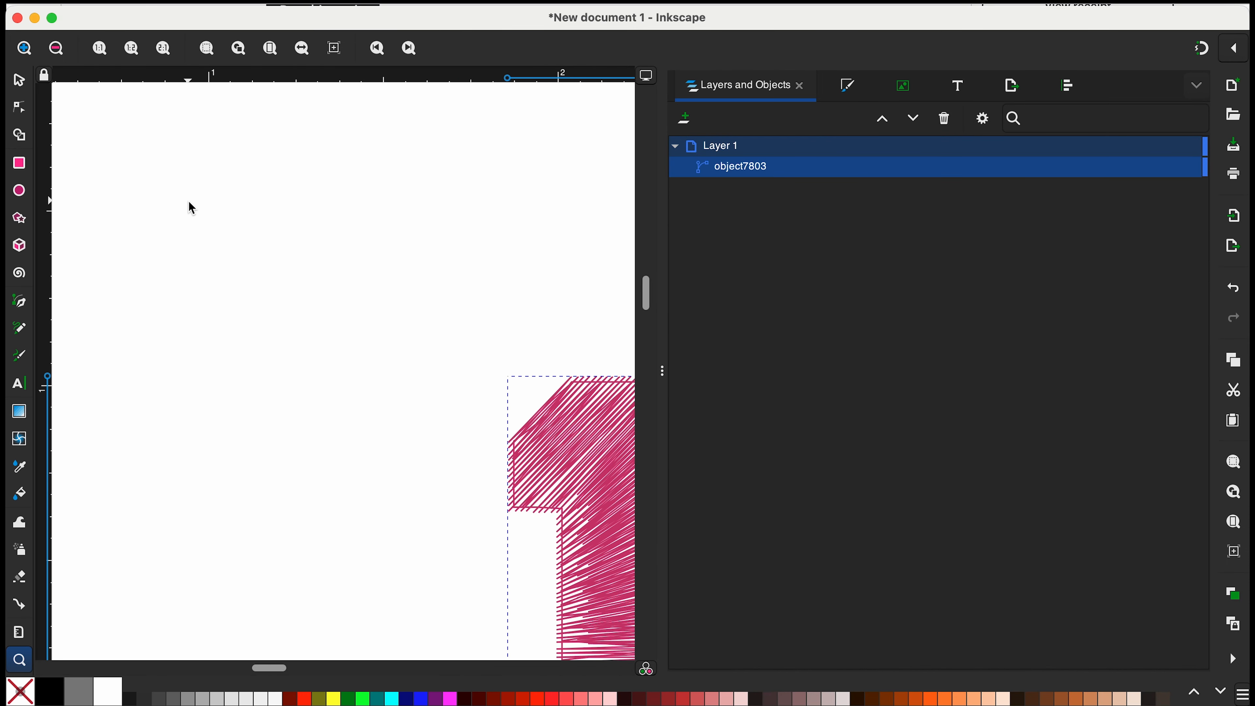
Move the imported 1 toward the page's upper-left corner, to about X 0.454 in, Y 0.516 in.
{"action": "left_click", "coordinate": [55, 49]}
{"action": "left_click", "coordinate": [54, 51]}
{"action": "left_click_drag", "start_coordinate": [235, 336], "coordinate": [164, 255]}
{"action": "mouse_move", "coordinate": [338, 315]}
{"action": "left_mouse_down"}
{"action": "mouse_move", "coordinate": [307, 289]}
{"action": "mouse_move", "coordinate": [340, 330]}
{"action": "left_mouse_up"}
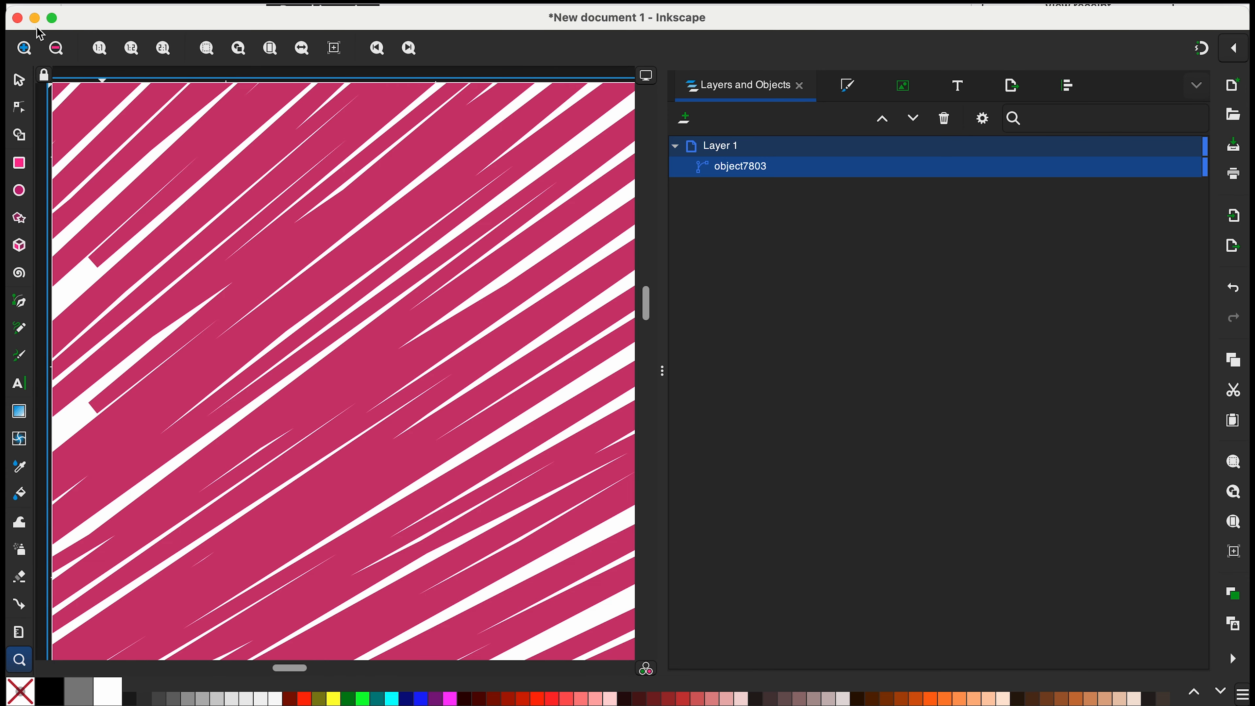
{"action": "left_click", "coordinate": [56, 49]}
{"action": "left_click", "coordinate": [56, 49]}
{"action": "left_click", "coordinate": [57, 49]}
{"action": "left_click", "coordinate": [57, 49]}
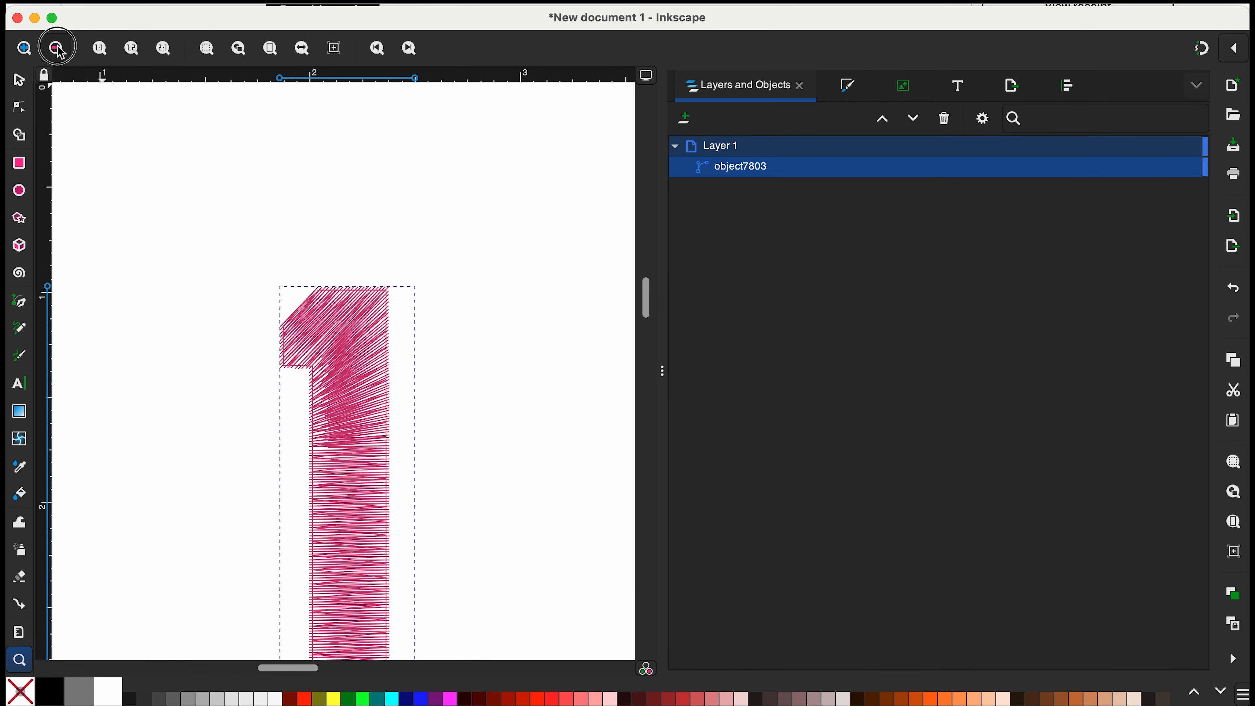
{"action": "left_click", "coordinate": [57, 50]}
{"action": "left_click", "coordinate": [20, 81]}
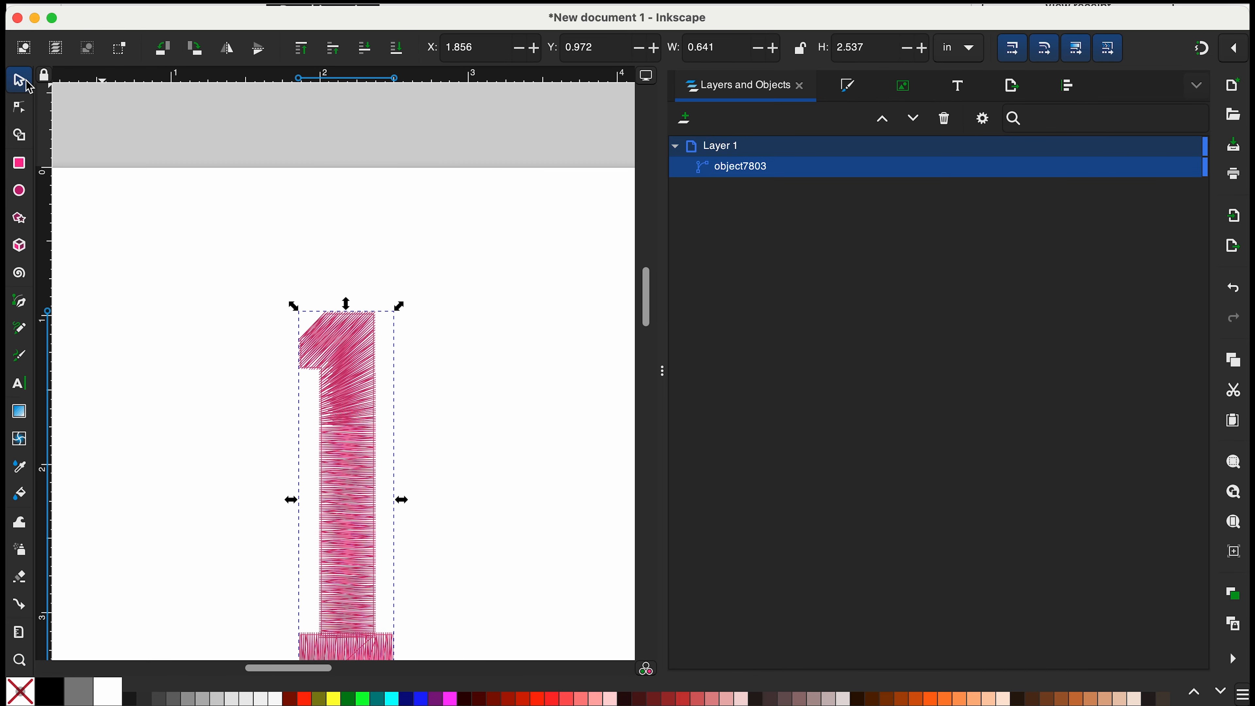
{"action": "left_click_drag", "start_coordinate": [227, 413], "coordinate": [294, 348]}
{"action": "middle_click", "coordinate": [295, 348]}
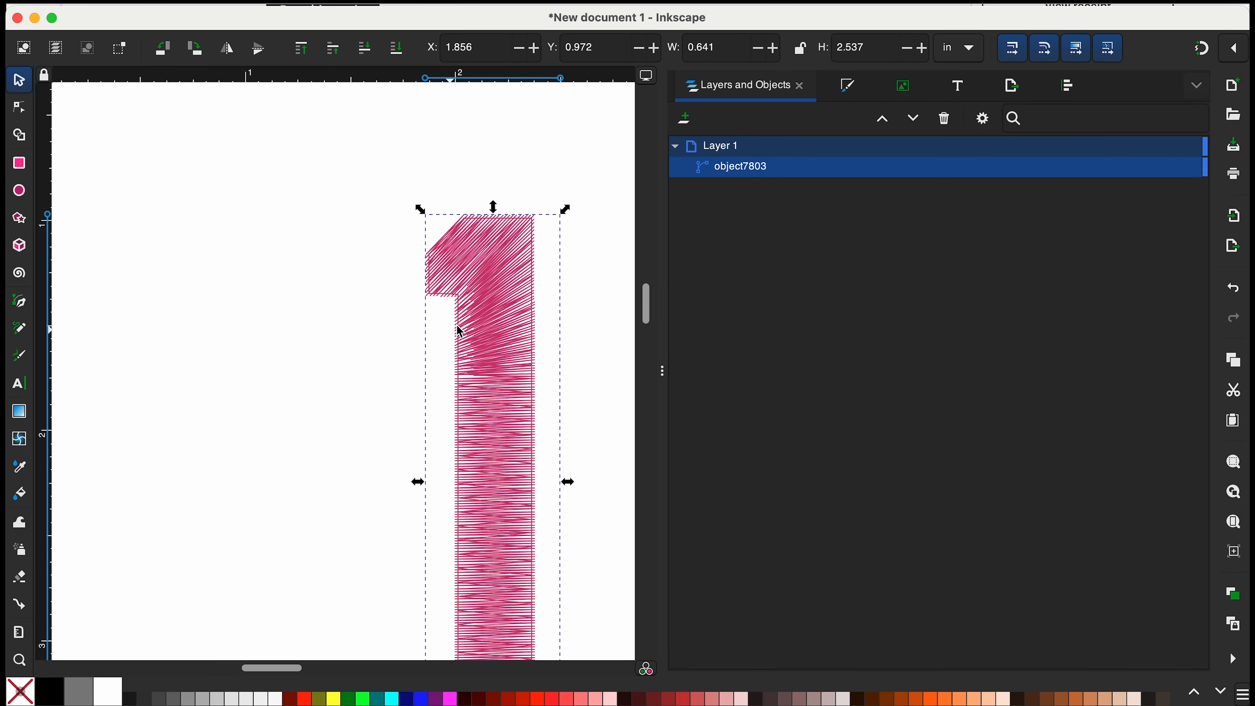
{"action": "key", "text": "z"}
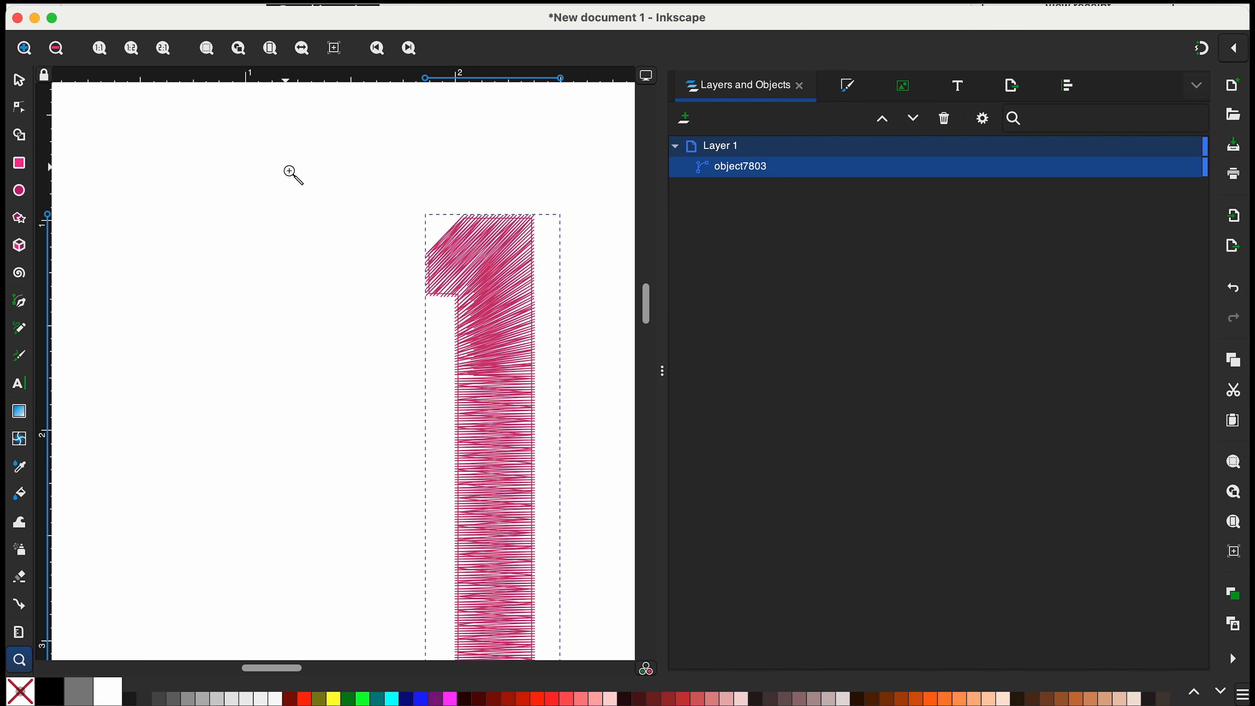
{"action": "left_click", "coordinate": [281, 163], "text": "shift"}
{"action": "left_click", "coordinate": [19, 79]}
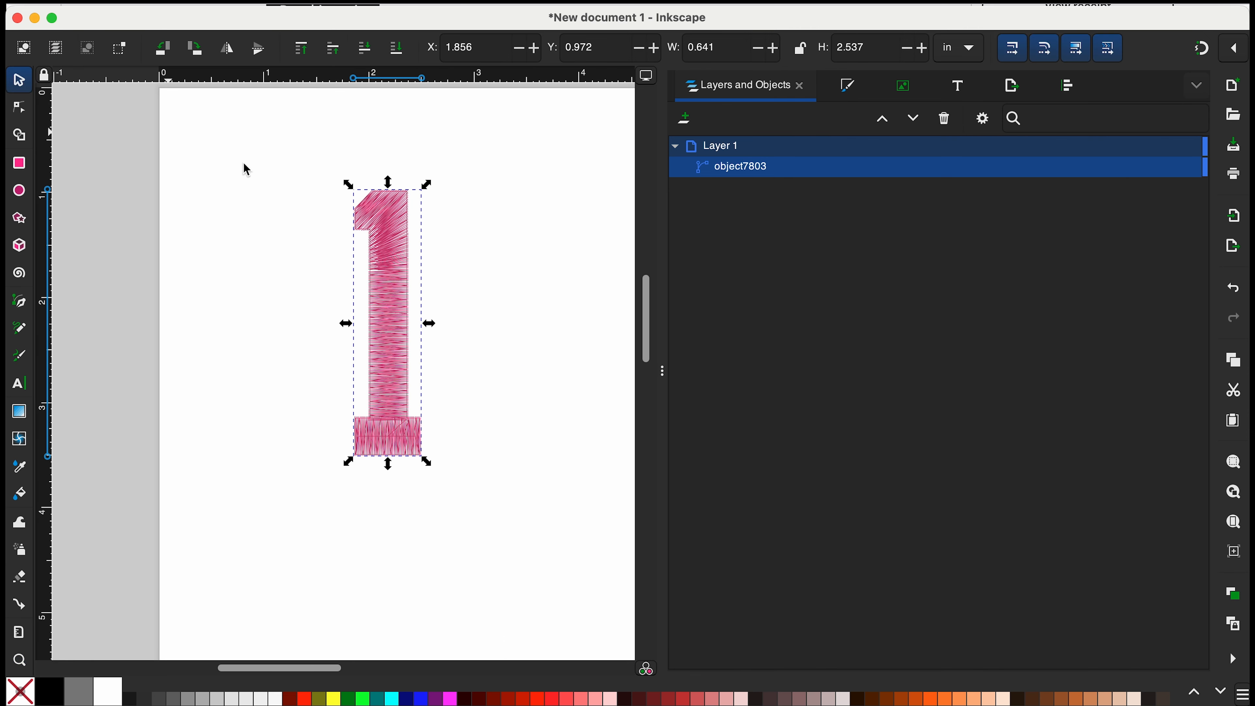
{"action": "left_click_drag", "start_coordinate": [392, 246], "coordinate": [247, 204]}
Import "2.5 inch 3.dst" from the DST folder and place it beside the 1, at about X 1.279 in, Y 0.524 in.
{"action": "left_click", "coordinate": [258, 704]}
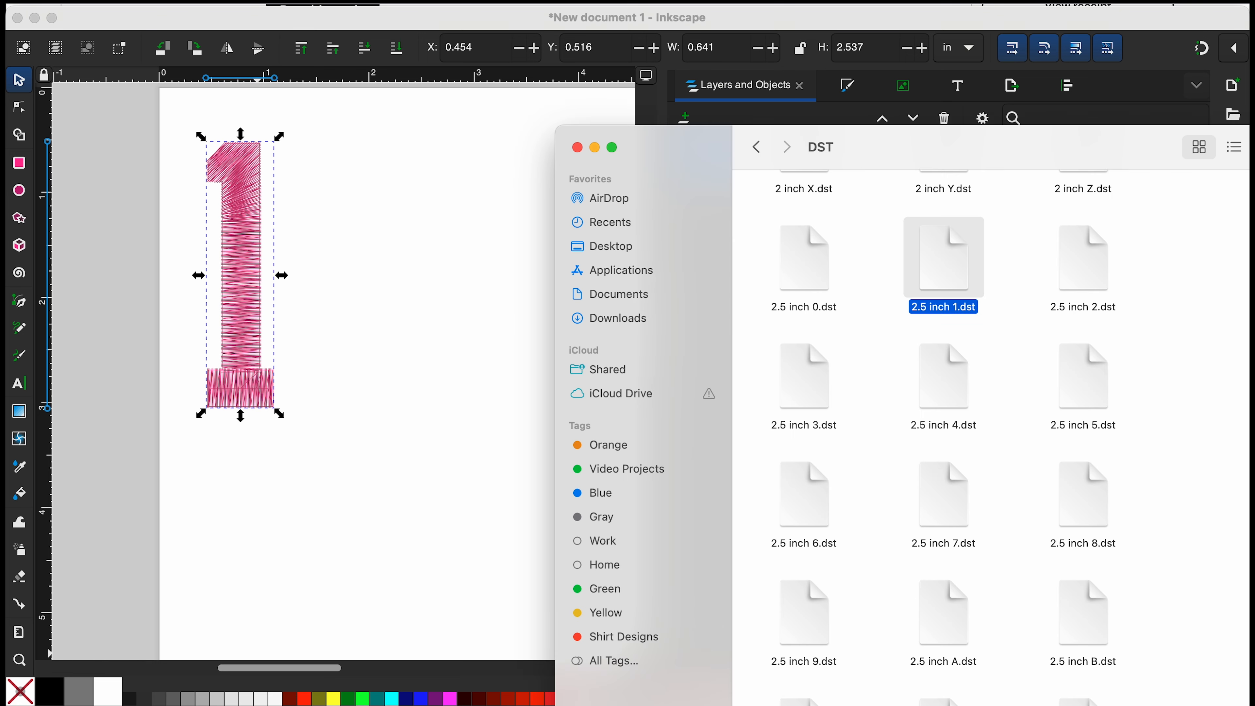
{"action": "left_click_drag", "start_coordinate": [832, 414], "coordinate": [433, 300]}
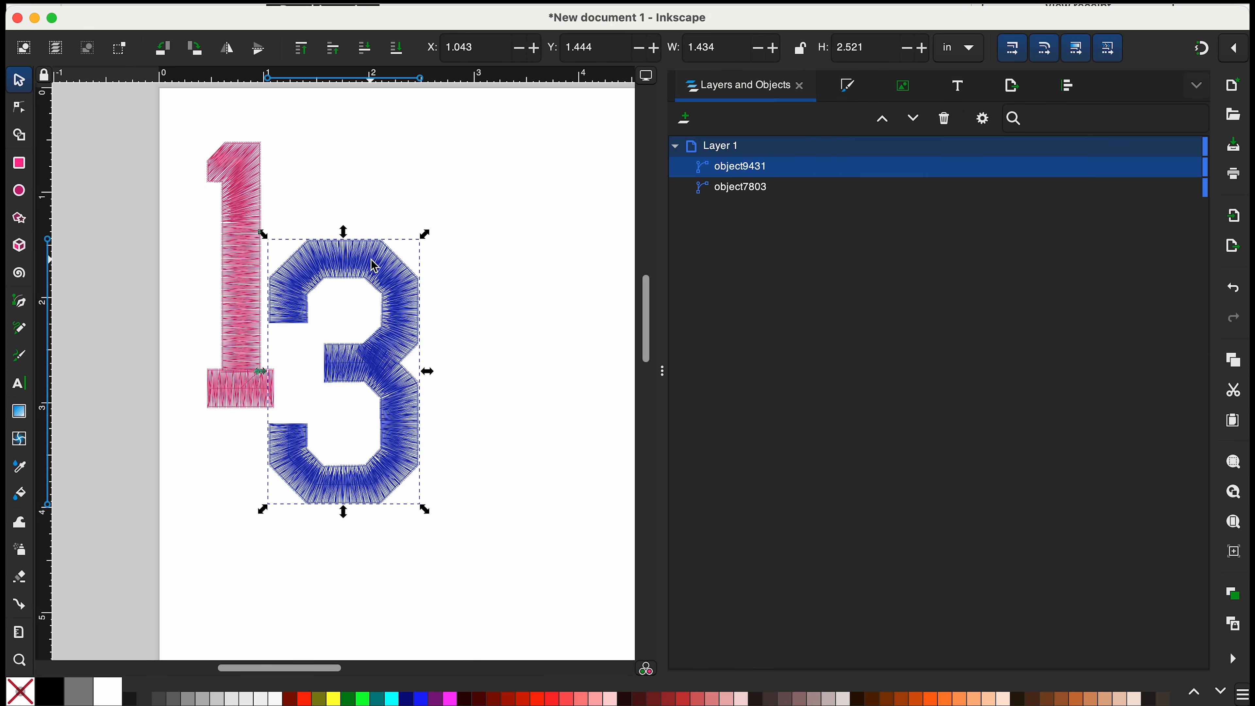
{"action": "left_click_drag", "start_coordinate": [375, 266], "coordinate": [404, 167]}
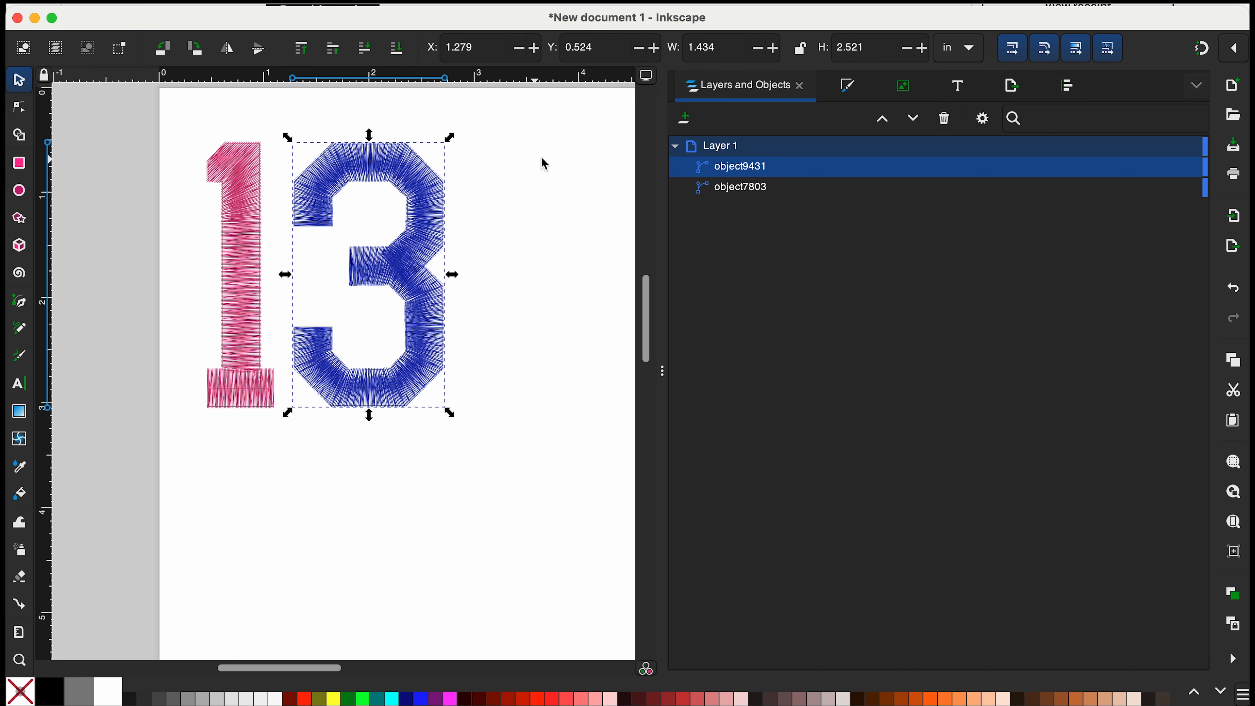
Shift the 1 slightly away from the 3, to about X 0.430 in.
{"action": "left_click", "coordinate": [532, 144]}
{"action": "left_click", "coordinate": [379, 158]}
{"action": "left_click", "coordinate": [242, 210]}
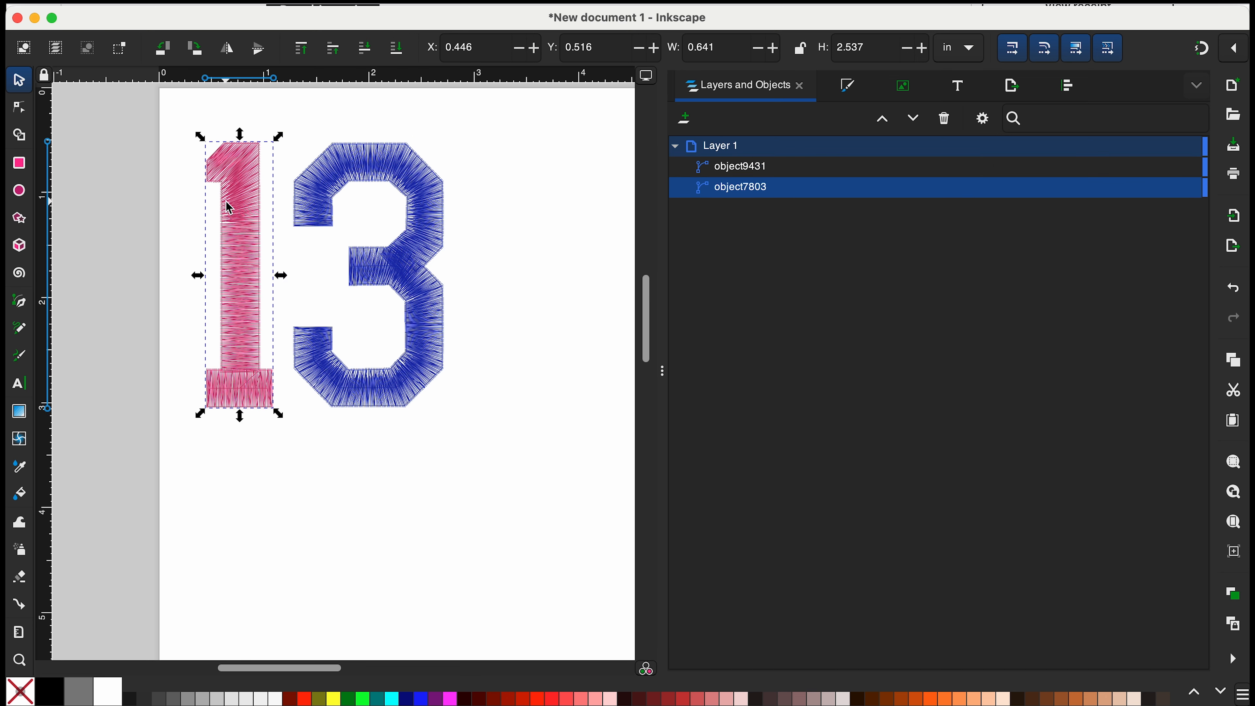
{"action": "mouse_move", "coordinate": [257, 259]}
{"action": "left_mouse_down"}
{"action": "mouse_move", "coordinate": [242, 260]}
{"action": "mouse_move", "coordinate": [252, 278]}
{"action": "mouse_move", "coordinate": [253, 259]}
{"action": "left_mouse_up"}
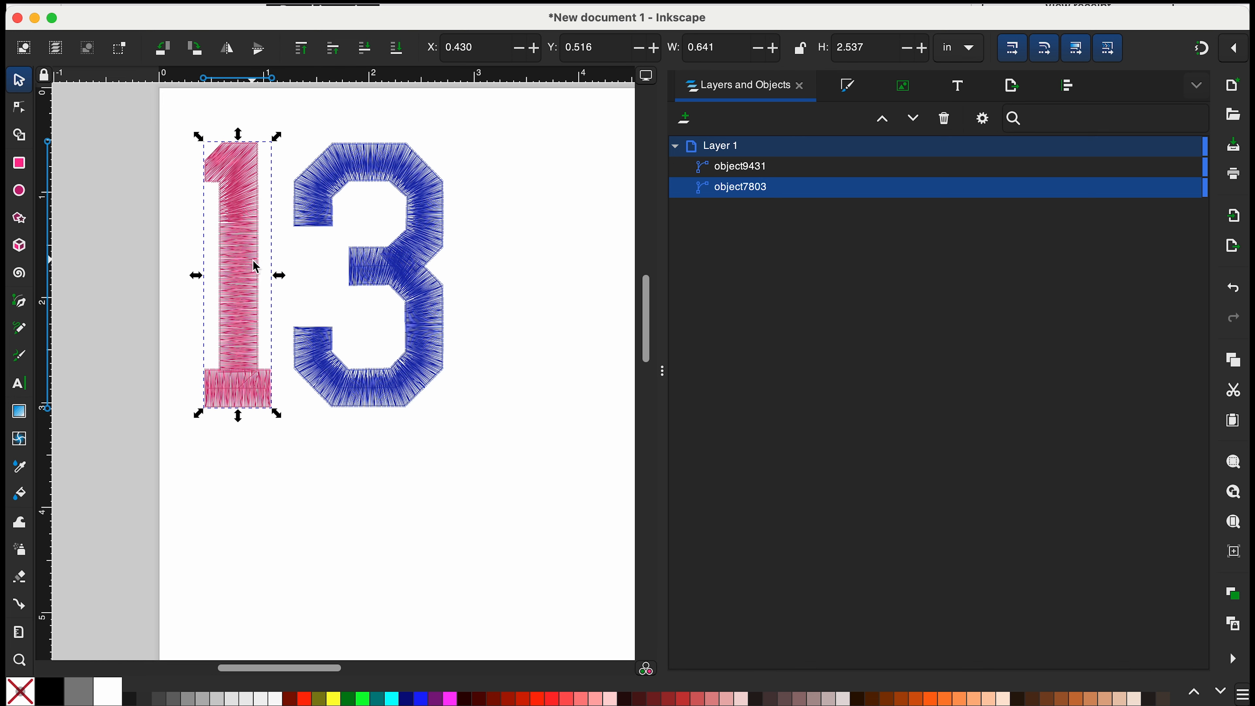
Align the bottom edges of the 1 and the 3 relative to the selection area.
{"action": "left_click", "coordinate": [376, 161], "text": "shift"}
{"action": "left_click_drag", "start_coordinate": [168, 106], "coordinate": [545, 497]}
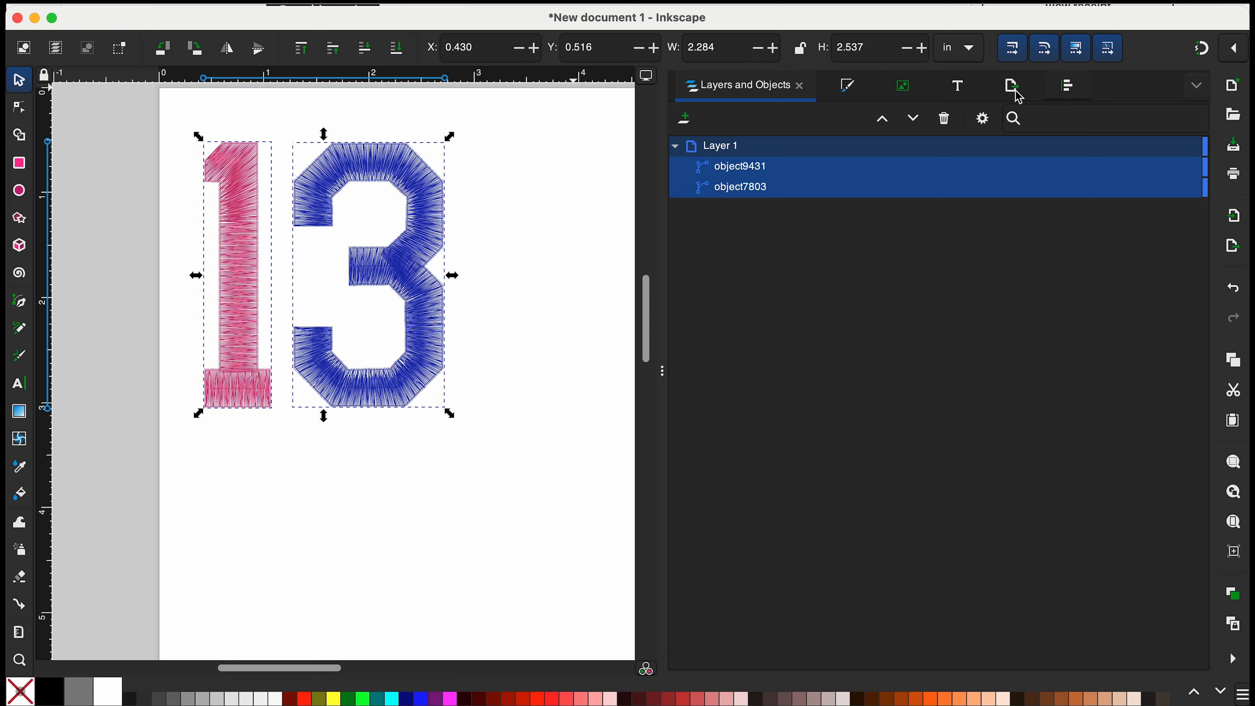
{"action": "left_click", "coordinate": [1068, 88]}
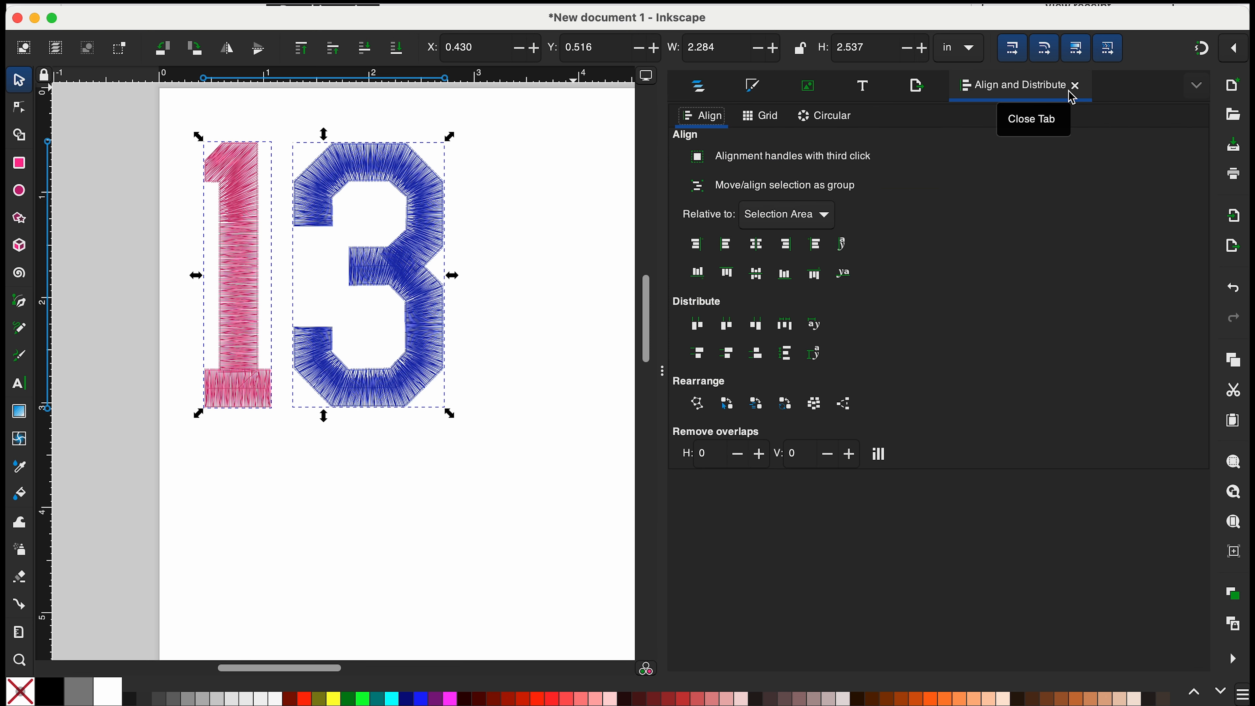
{"action": "left_click", "coordinate": [789, 283]}
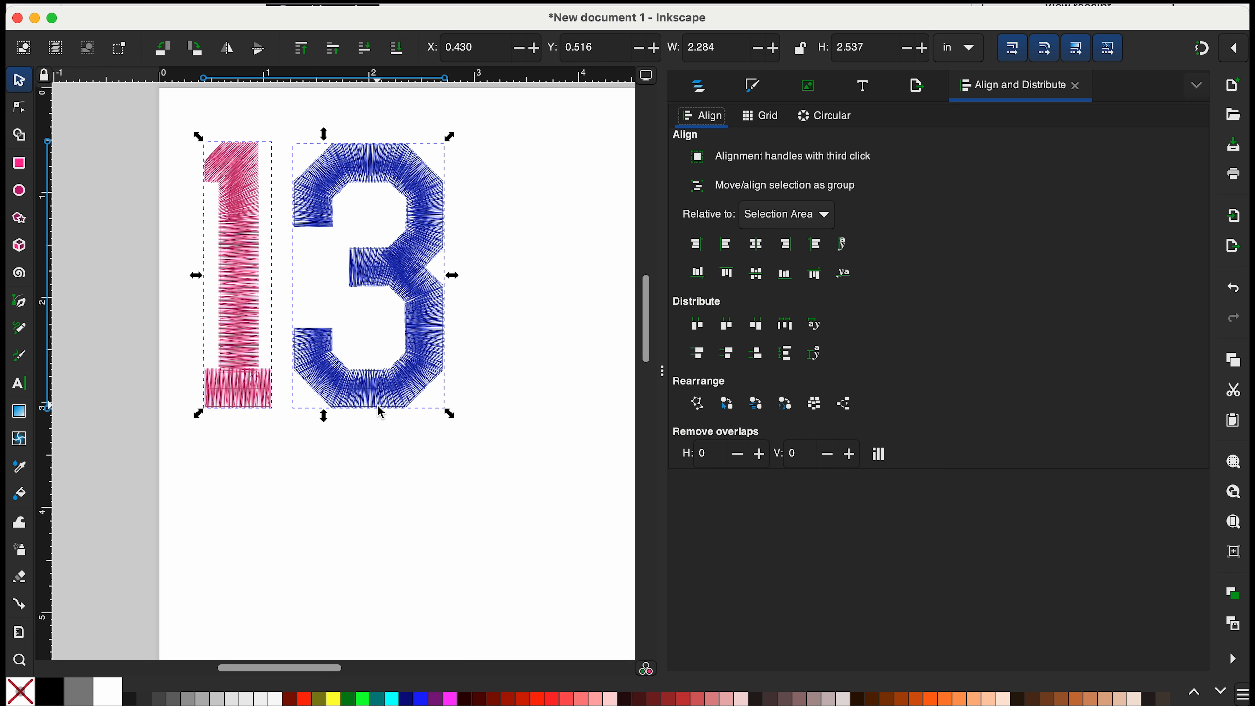
{"action": "left_click", "coordinate": [516, 477]}
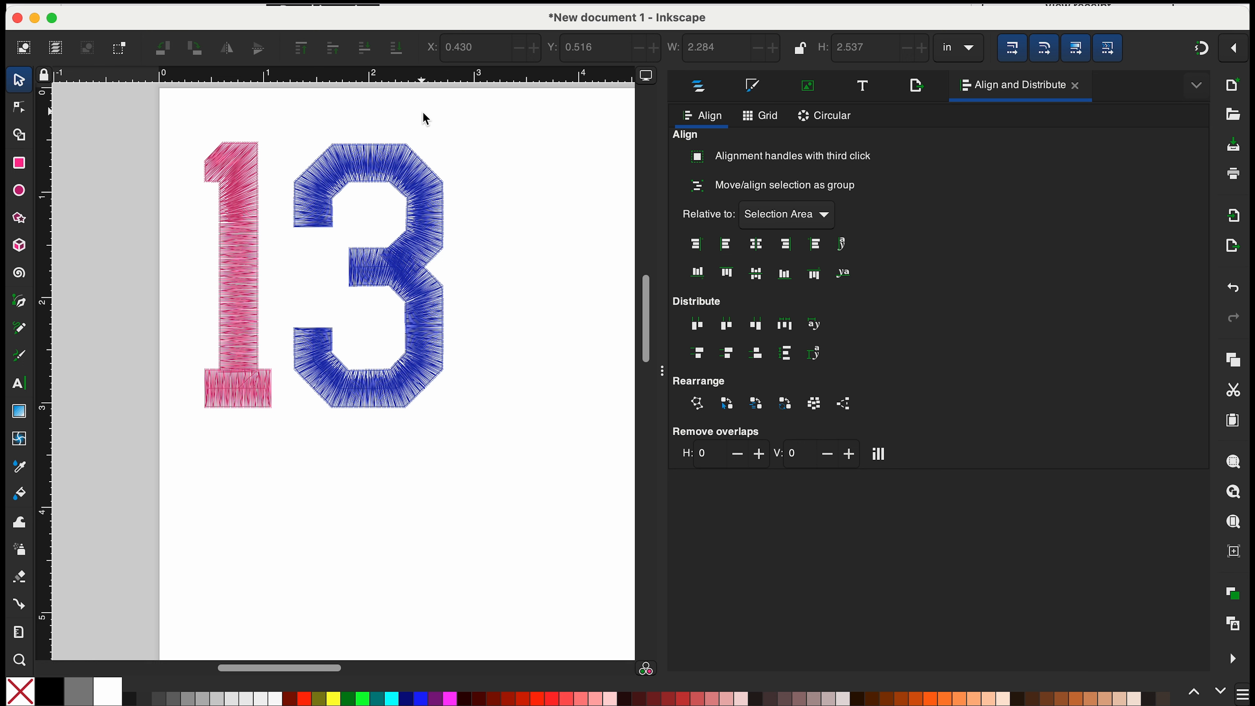
{"action": "left_click", "coordinate": [232, 227]}
{"action": "left_click", "coordinate": [433, 178]}
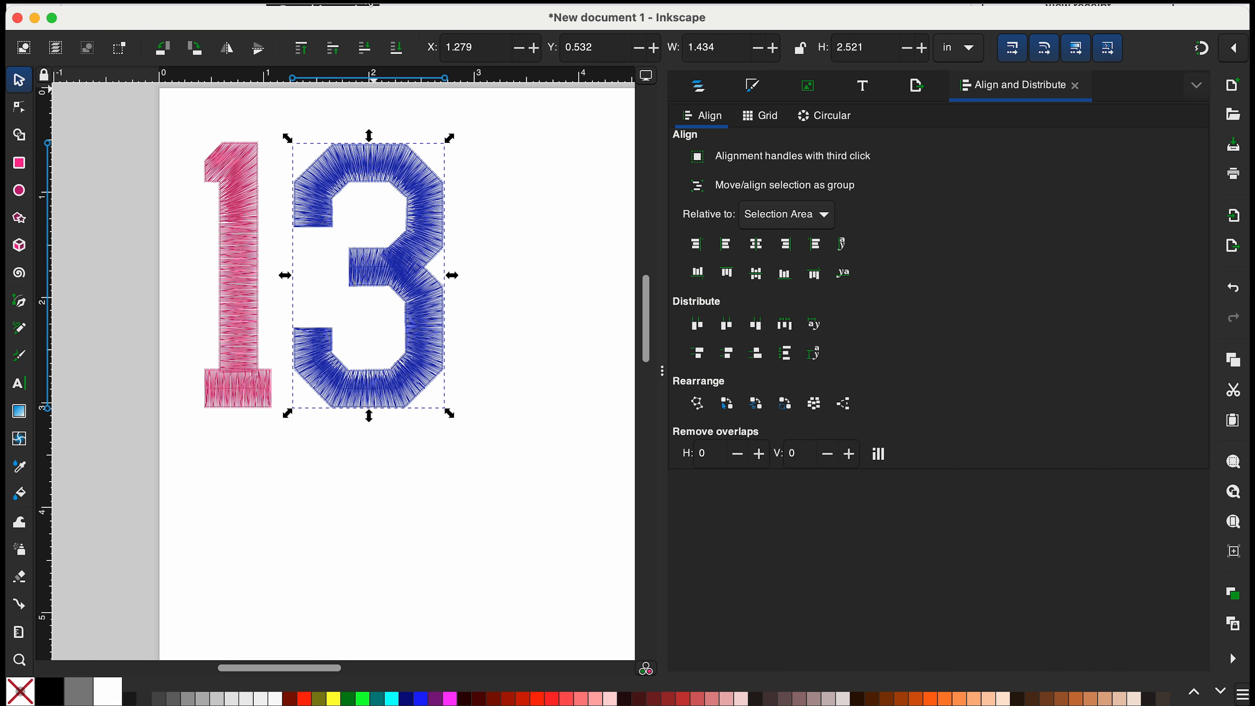
{"action": "left_click", "coordinate": [539, 261]}
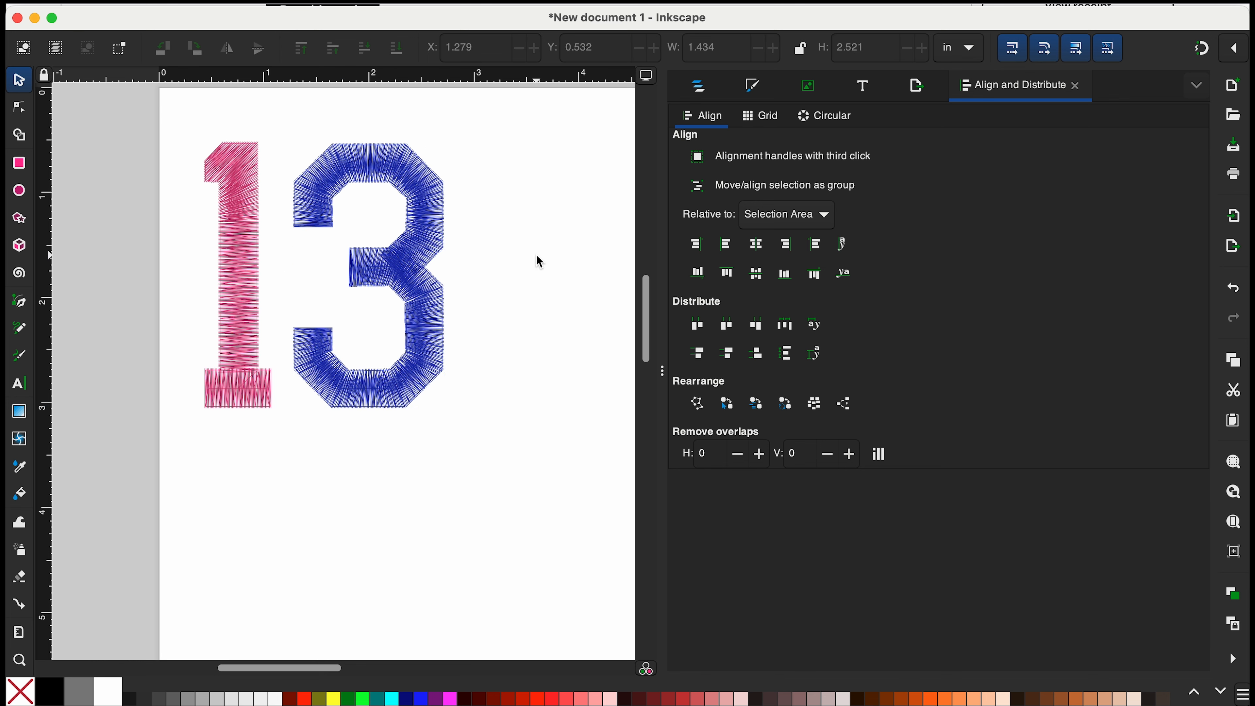
Try moving the 1 and the 3 together into the page's upper-left corner, and undo the move.
{"action": "left_click_drag", "start_coordinate": [501, 140], "coordinate": [339, 368]}
{"action": "left_click_drag", "start_coordinate": [498, 186], "coordinate": [455, 97]}
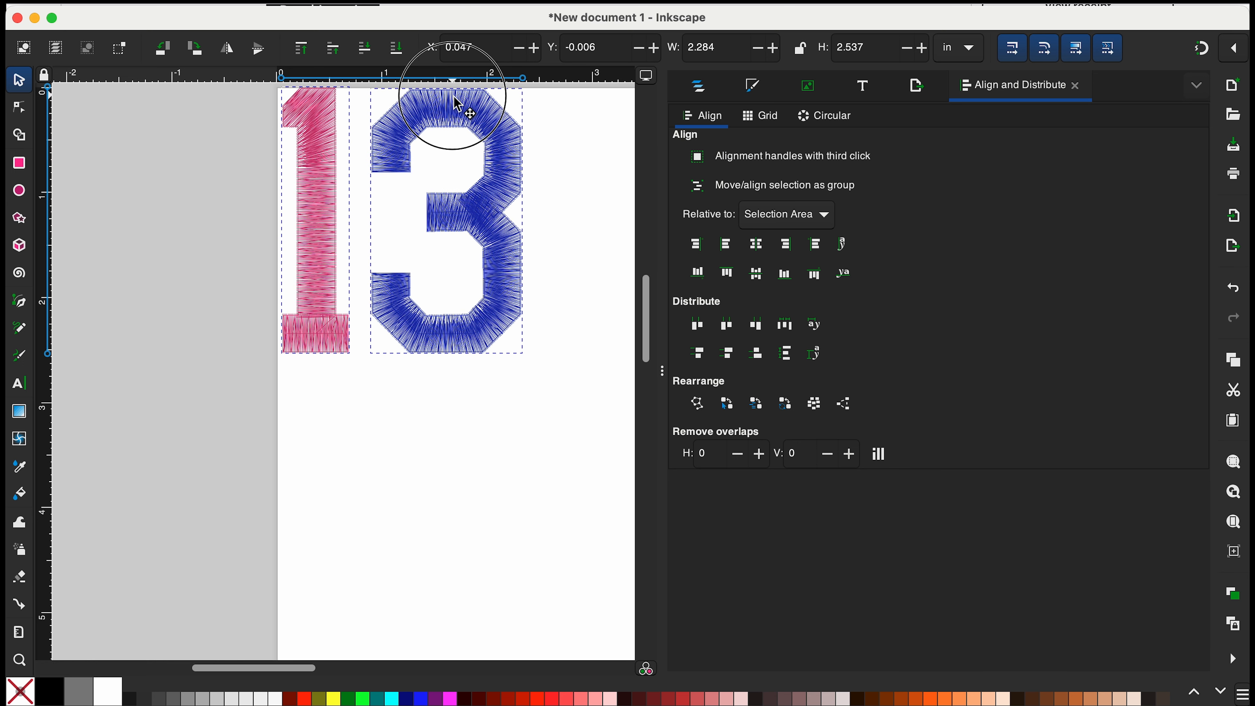
{"action": "left_click_drag", "start_coordinate": [458, 103], "coordinate": [519, 182]}
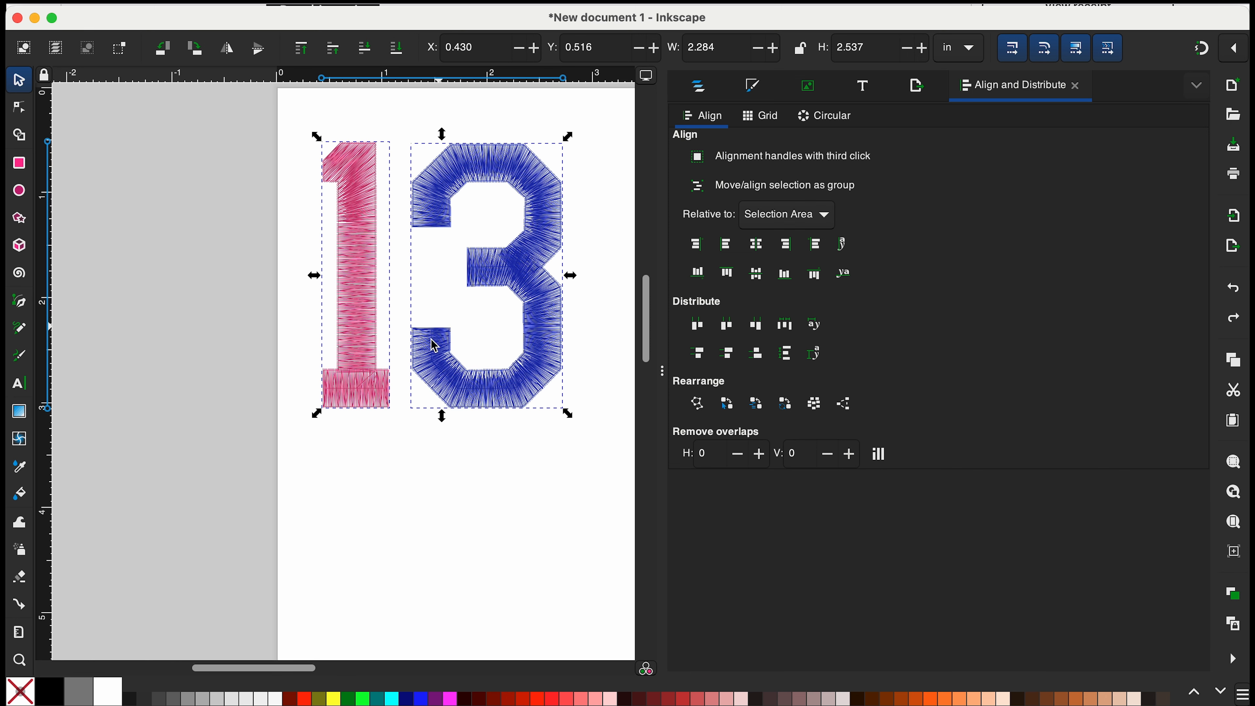
{"action": "left_click", "coordinate": [428, 493]}
Examine how the 1 and the 3 sit on the whole page, individually and as a pair.
{"action": "key", "text": "z"}
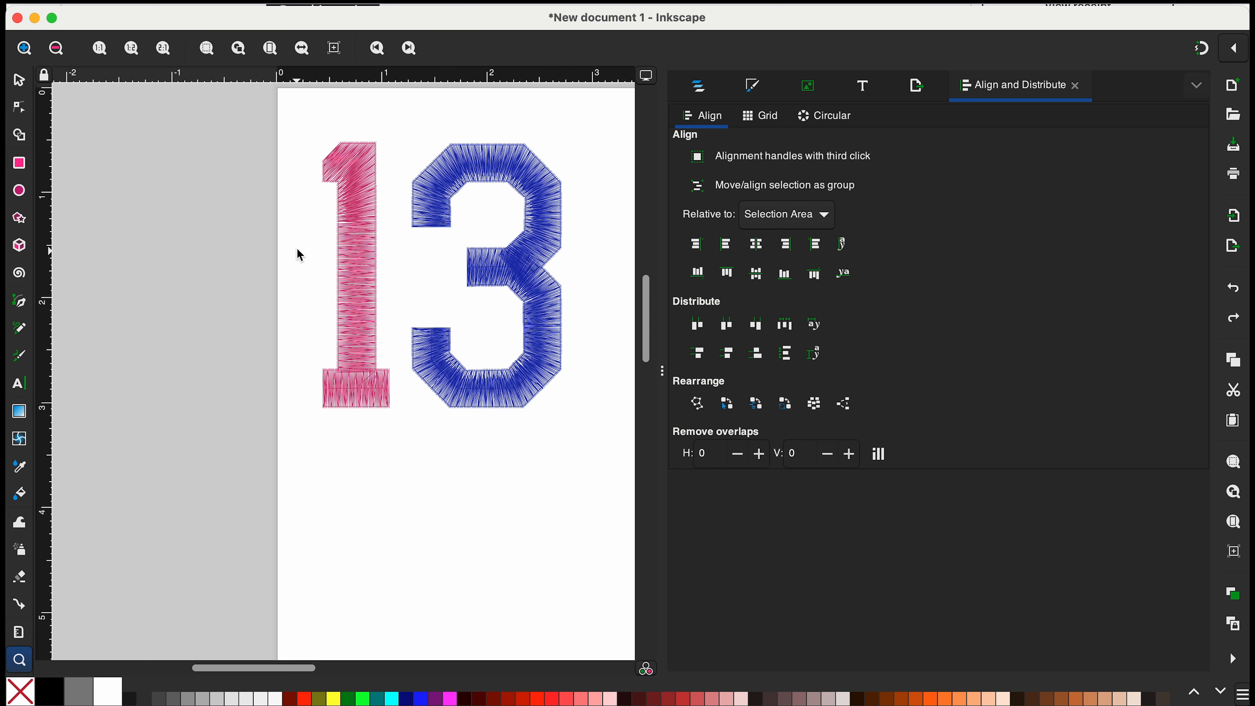
{"action": "left_click", "coordinate": [58, 48]}
{"action": "left_click", "coordinate": [58, 48]}
{"action": "left_click", "coordinate": [58, 48]}
{"action": "left_click_drag", "start_coordinate": [134, 199], "coordinate": [60, 96]}
{"action": "left_click", "coordinate": [20, 80]}
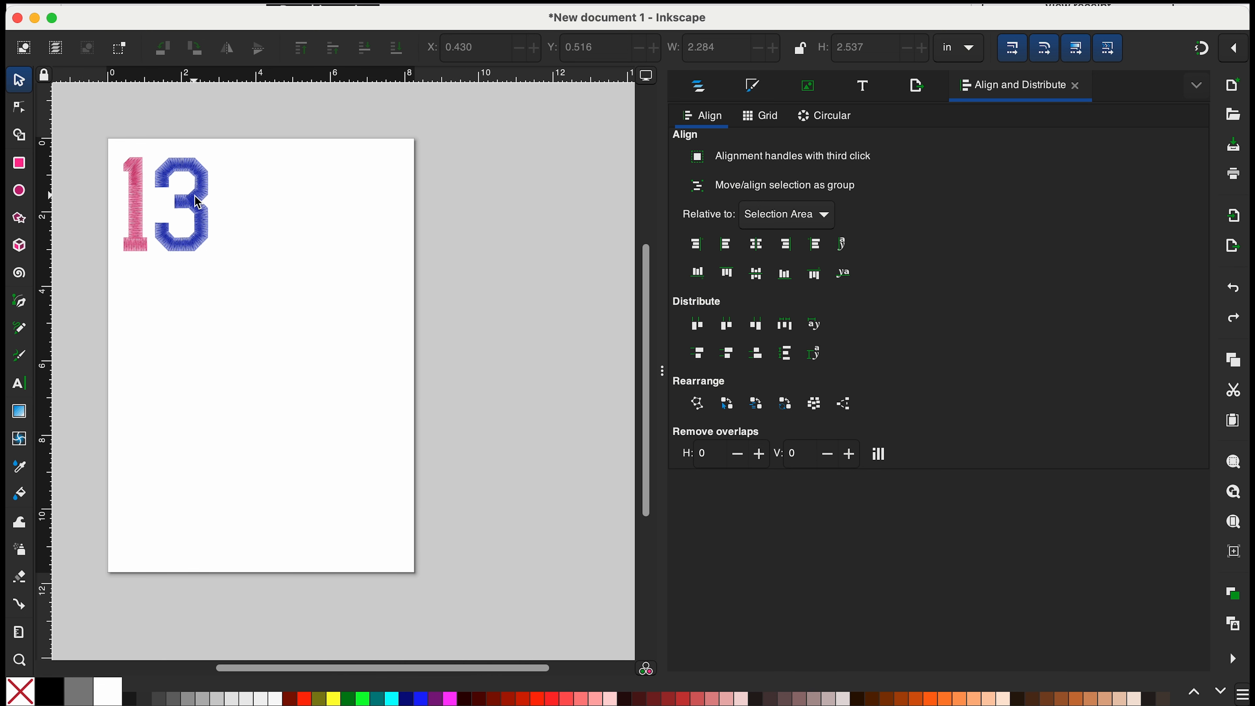
{"action": "left_click", "coordinate": [129, 179]}
{"action": "left_click", "coordinate": [193, 178]}
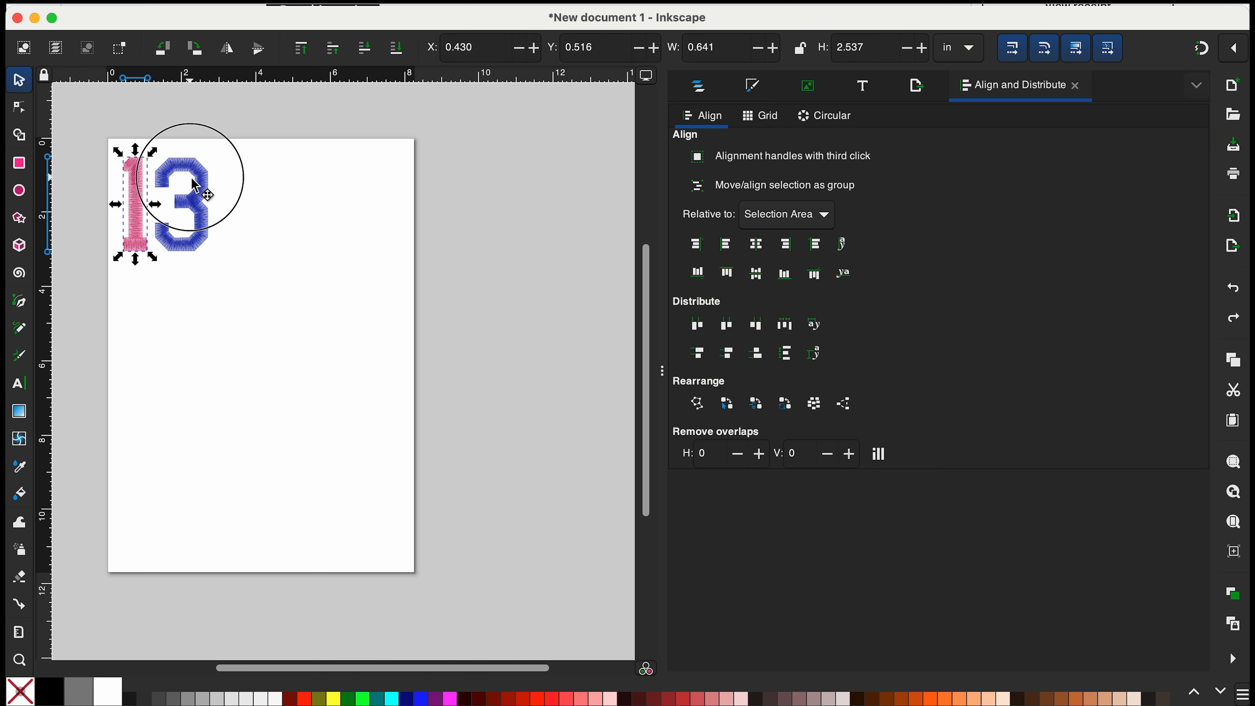
{"action": "left_click", "coordinate": [266, 205]}
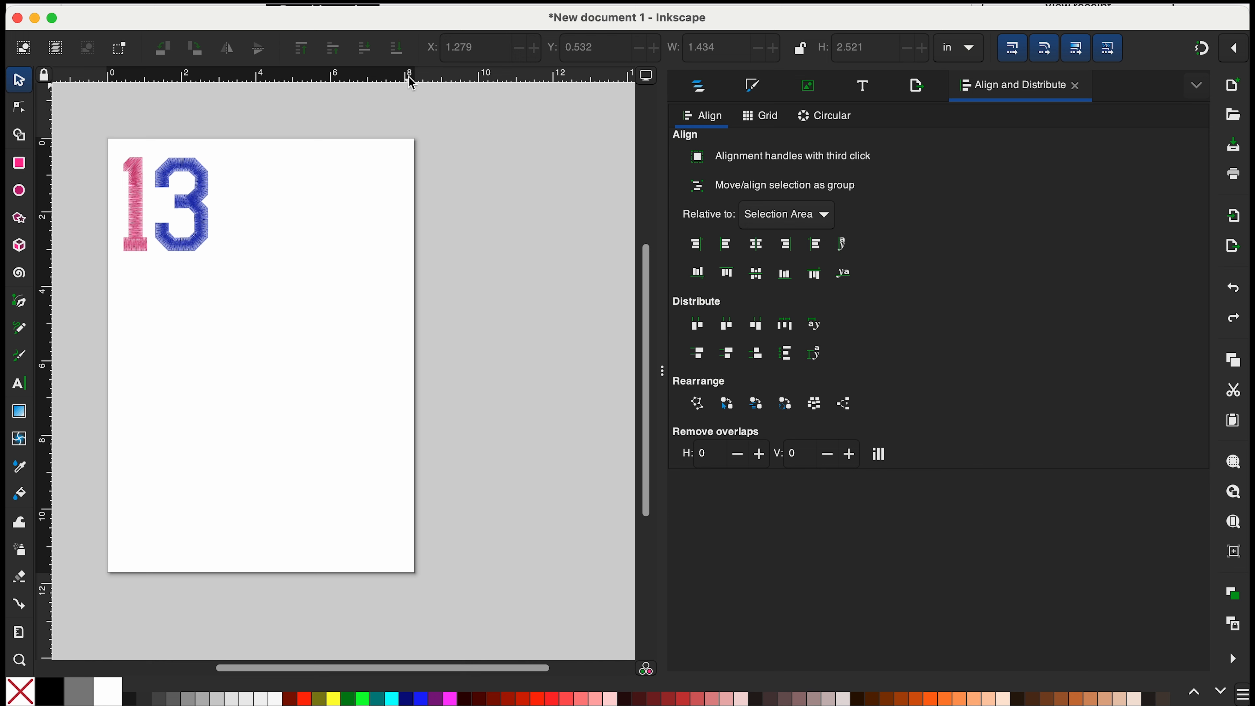
{"action": "left_click_drag", "start_coordinate": [106, 129], "coordinate": [226, 263]}
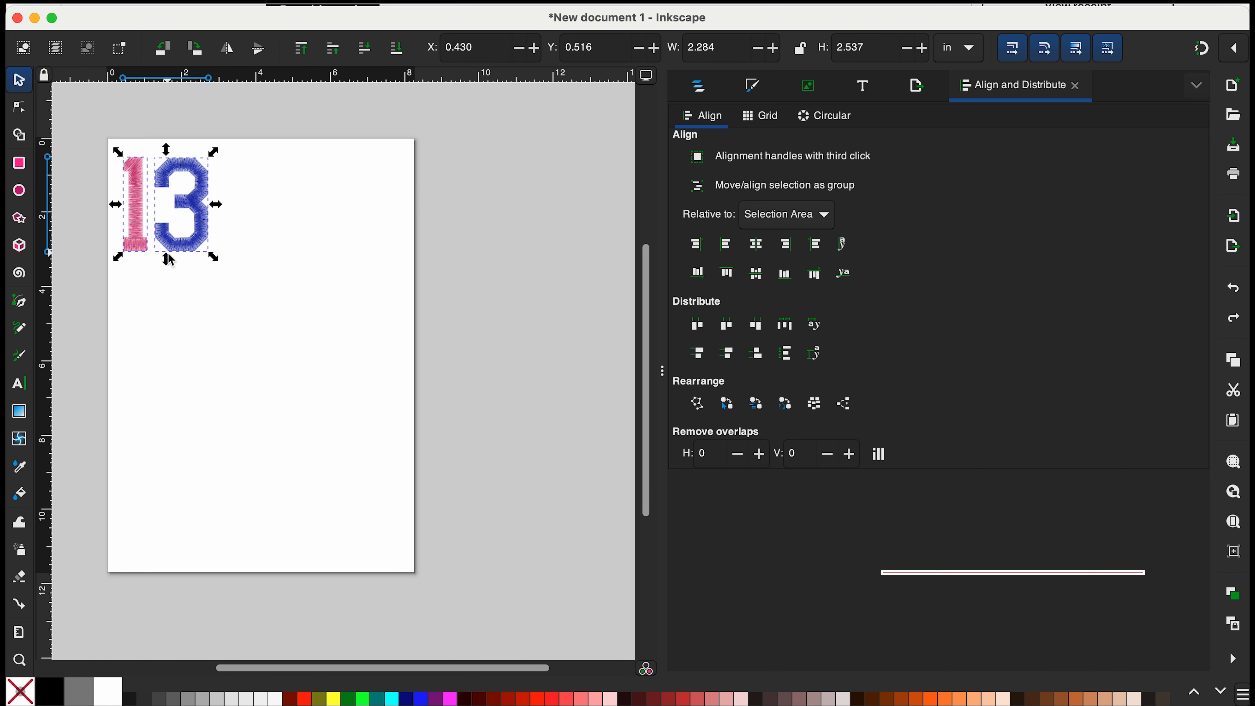
{"action": "left_click", "coordinate": [286, 234]}
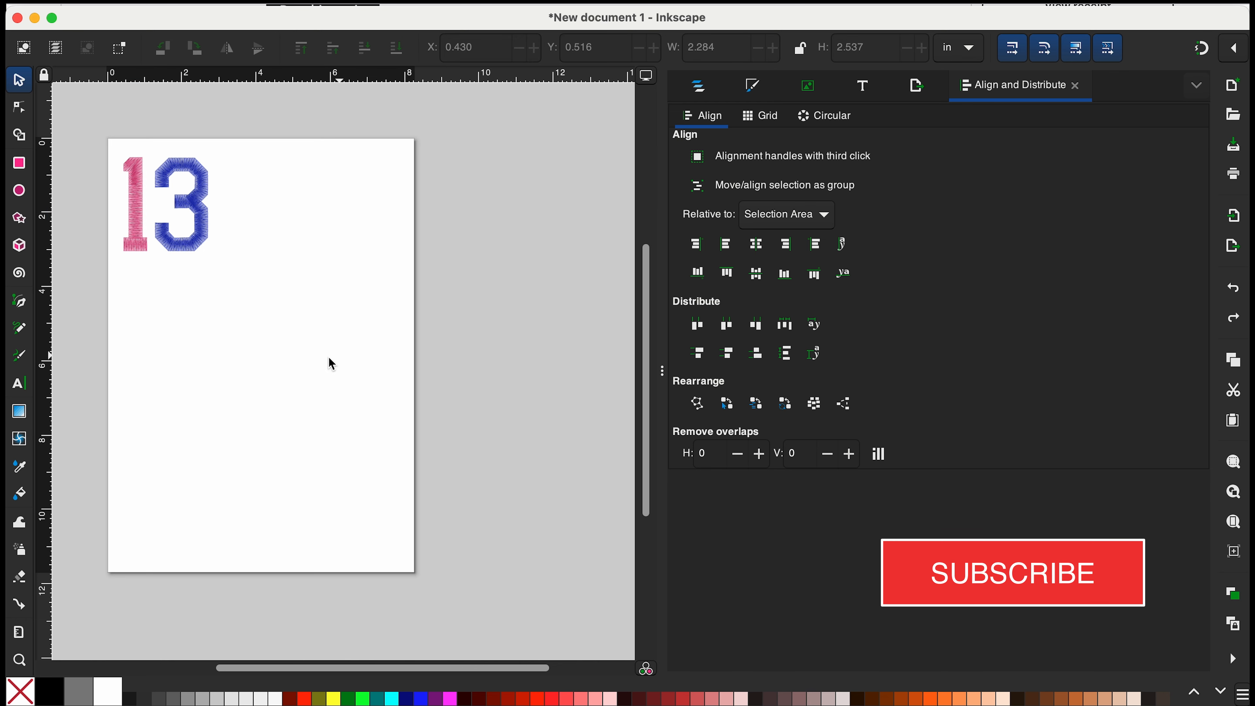
{"action": "left_click", "coordinate": [249, 347]}
{"action": "key", "text": "z"}
{"action": "double_click", "coordinate": [127, 175]}
{"action": "left_click", "coordinate": [185, 182]}
{"action": "left_click_drag", "start_coordinate": [187, 195], "coordinate": [249, 236]}
{"action": "left_click", "coordinate": [18, 80]}
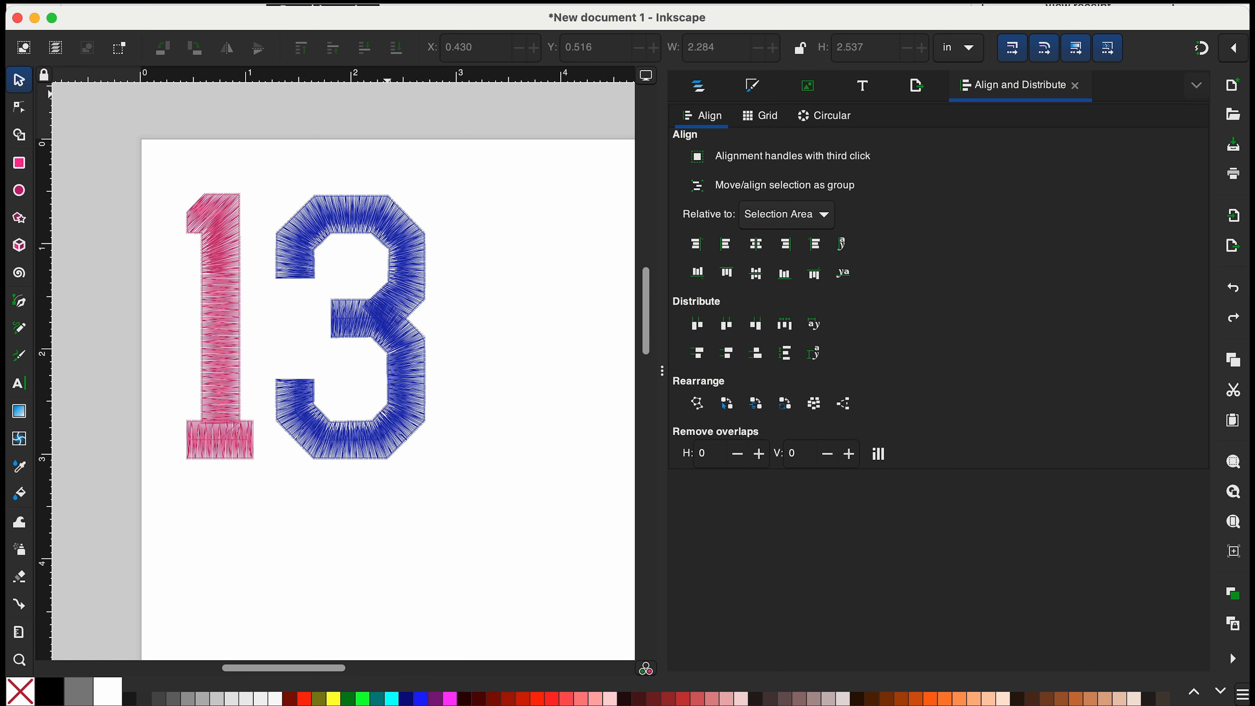
{"action": "left_click", "coordinate": [376, 1]}
{"action": "mouse_move", "coordinate": [400, 130]}
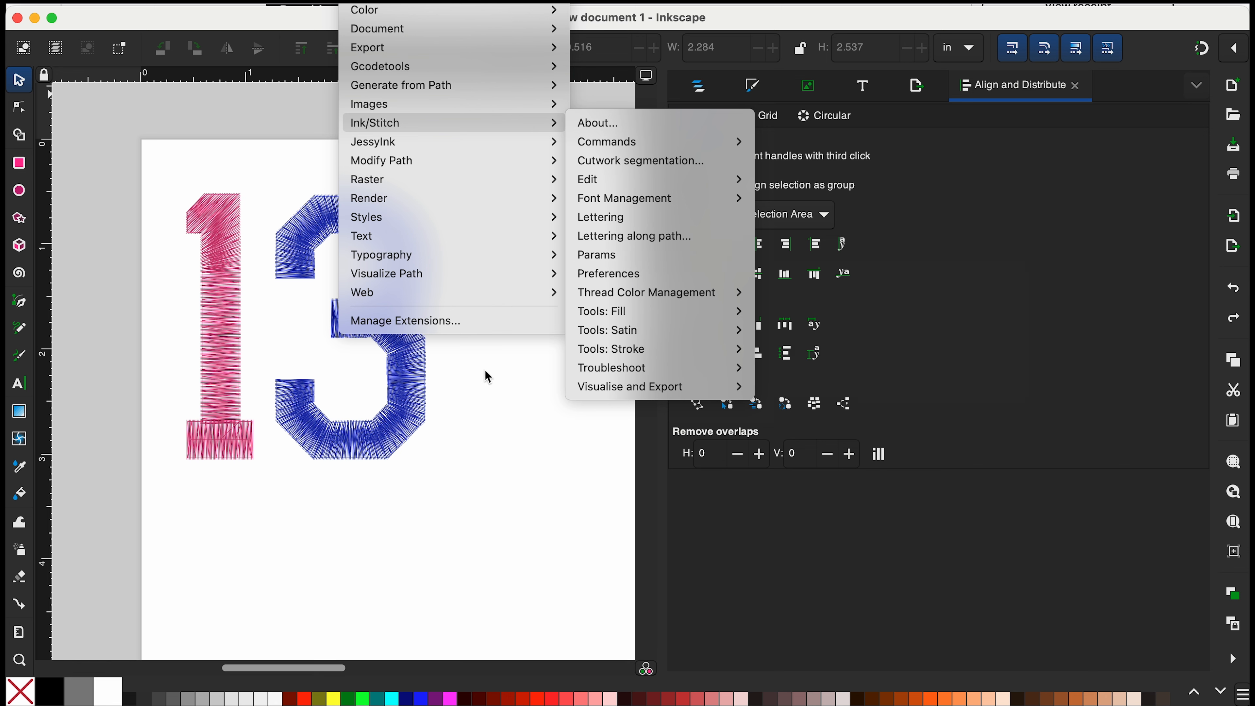
{"action": "left_click", "coordinate": [450, 482]}
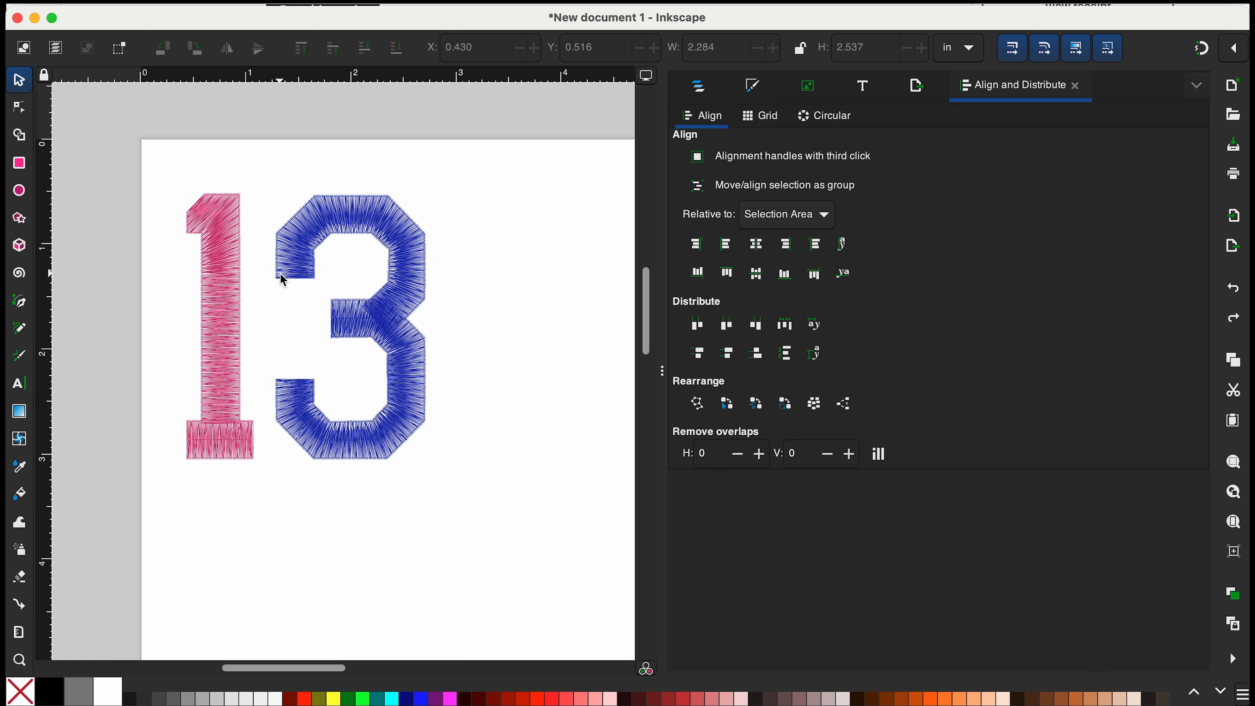
Attach the Ink/Stitch command "Trim thread after sewing this object" to the 1.
{"action": "left_click", "coordinate": [226, 351]}
{"action": "left_click", "coordinate": [370, 1]}
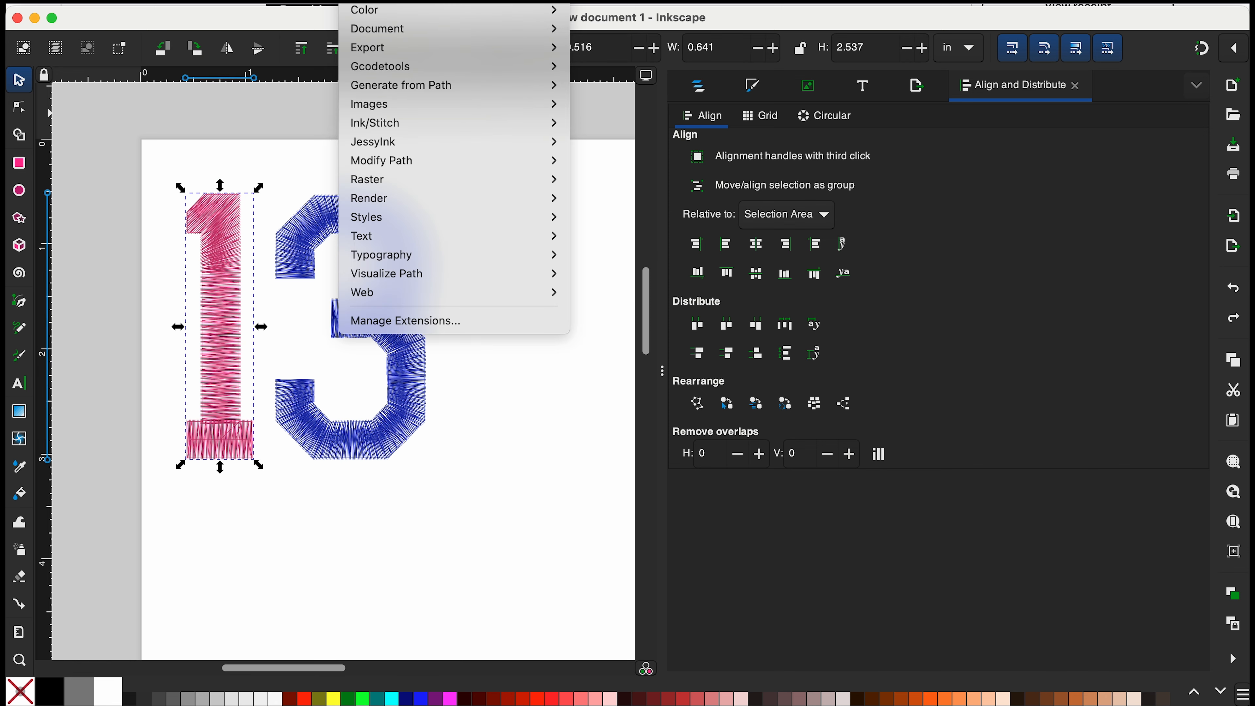
{"action": "mouse_move", "coordinate": [447, 129]}
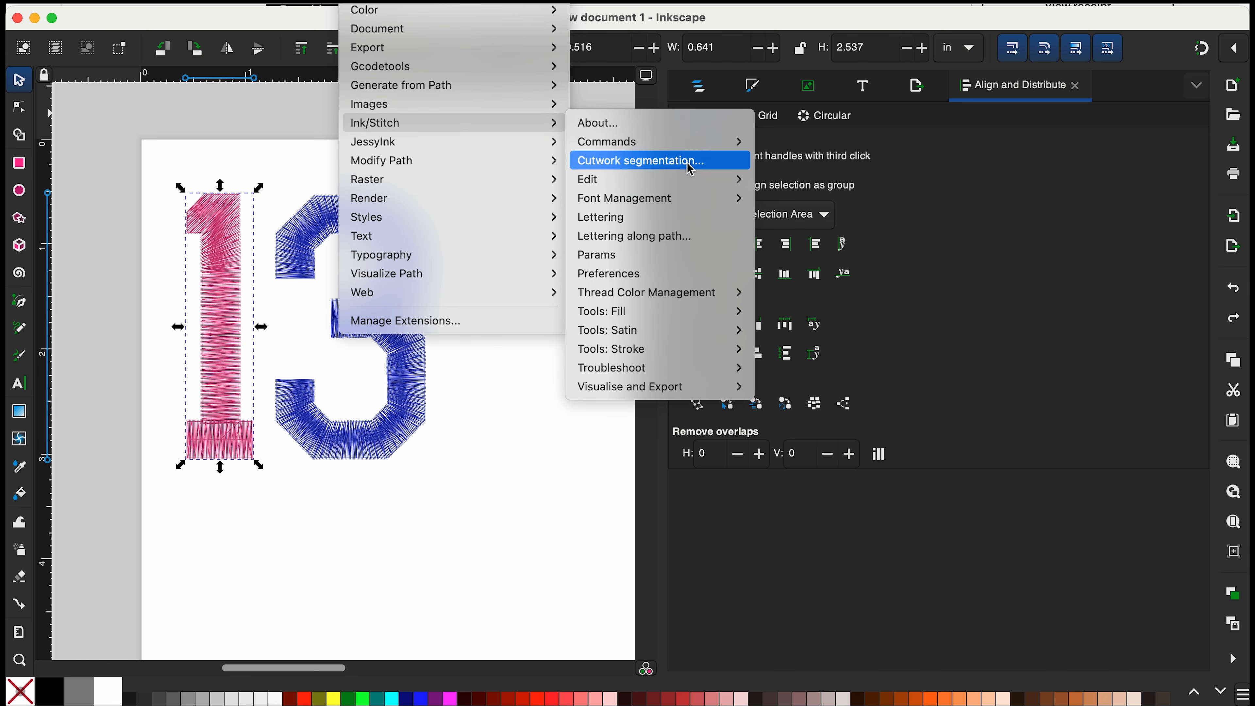
{"action": "mouse_move", "coordinate": [709, 149]}
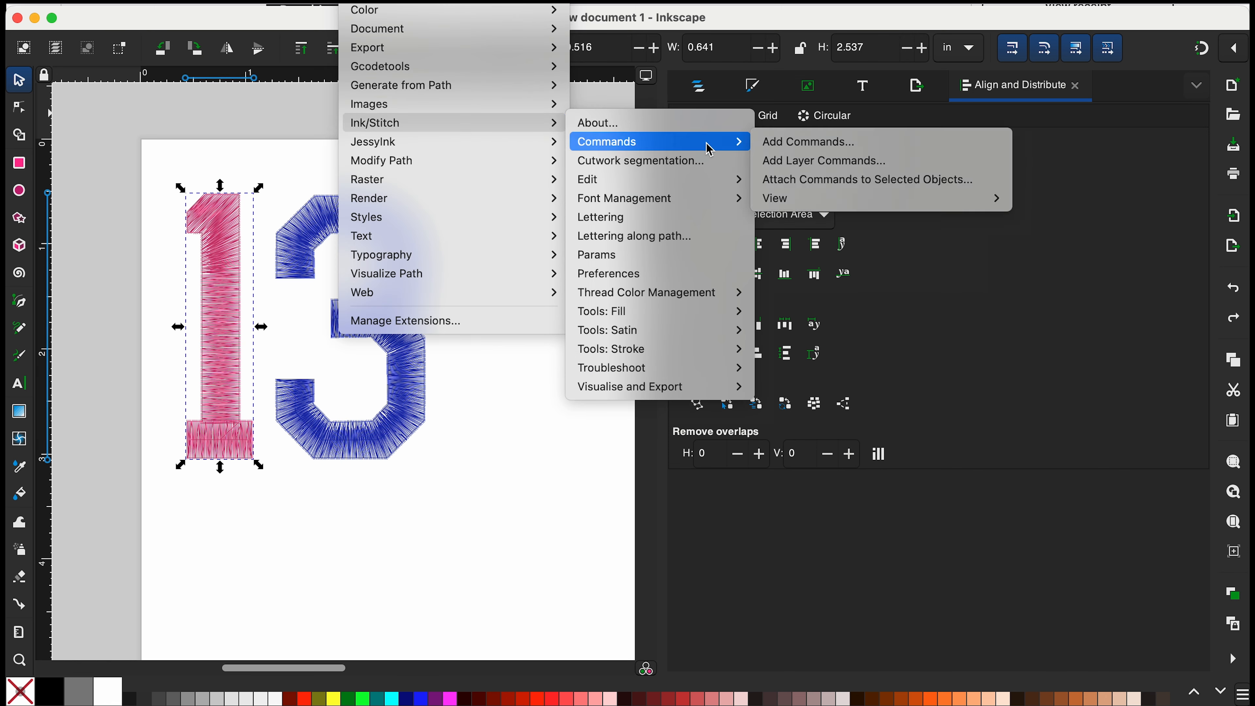
{"action": "left_click", "coordinate": [826, 191]}
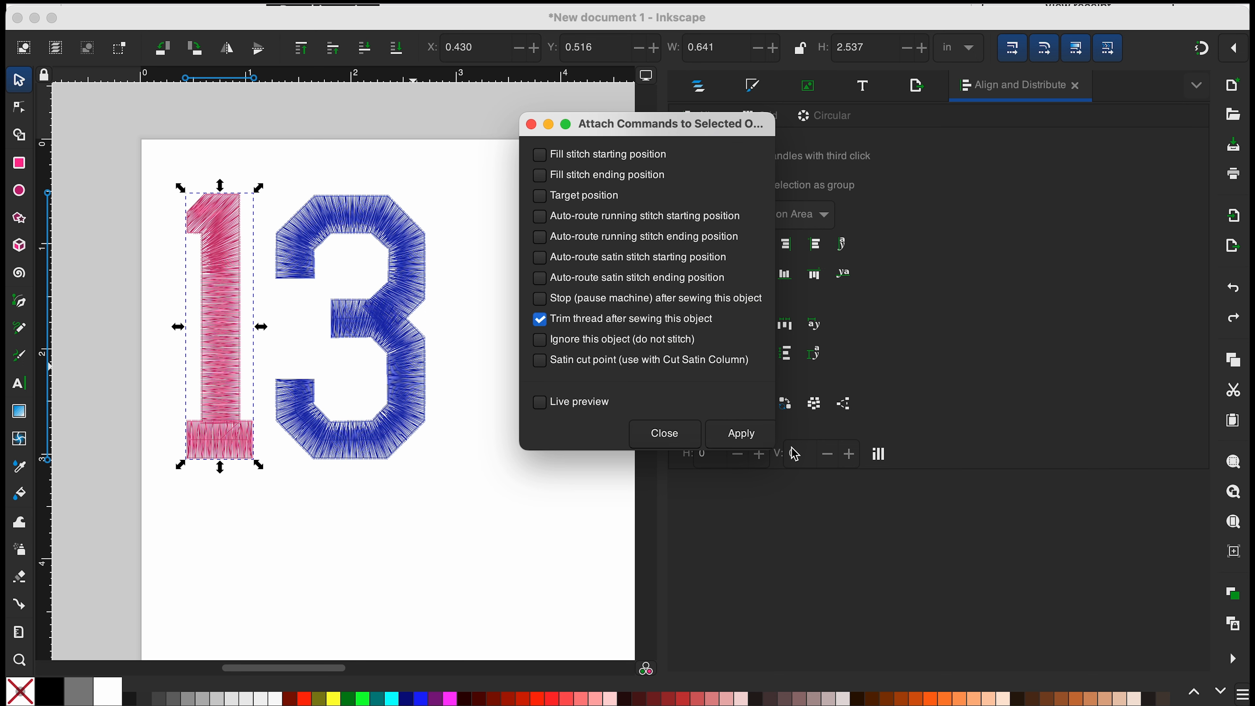
{"action": "left_click", "coordinate": [746, 437]}
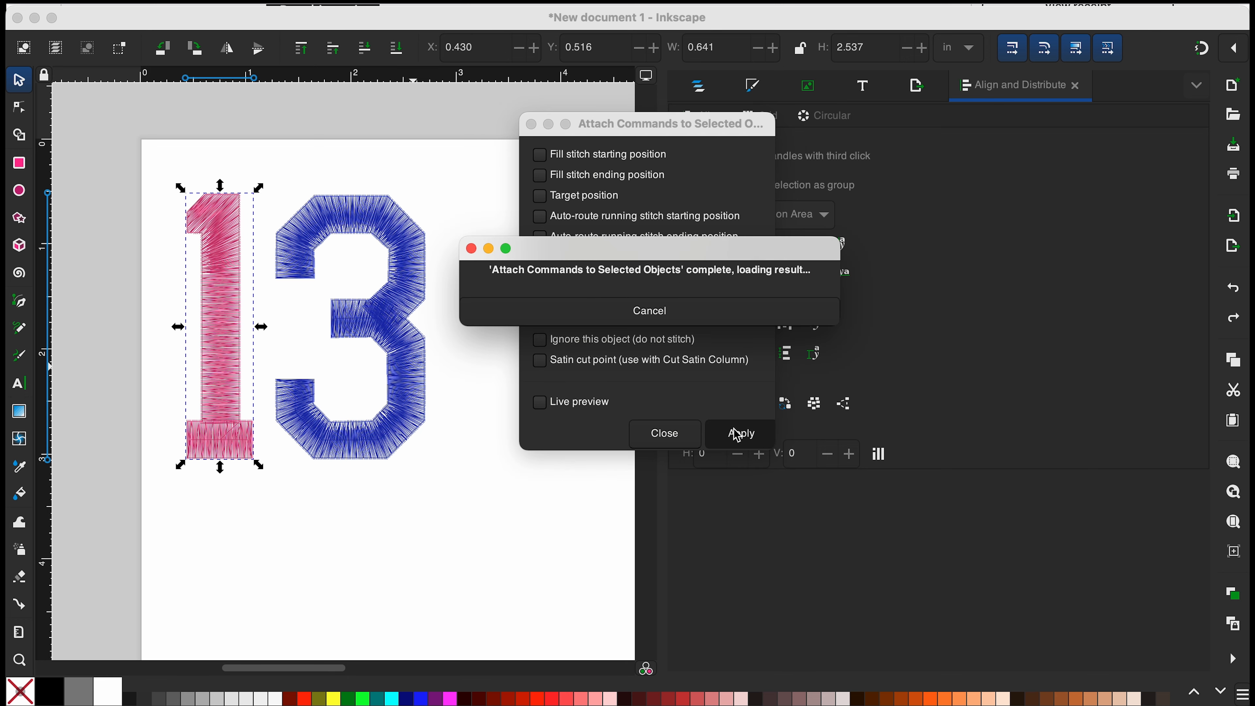
Attach the Ink/Stitch command "Trim thread after sewing this object" to the 3.
{"action": "left_click", "coordinate": [389, 343]}
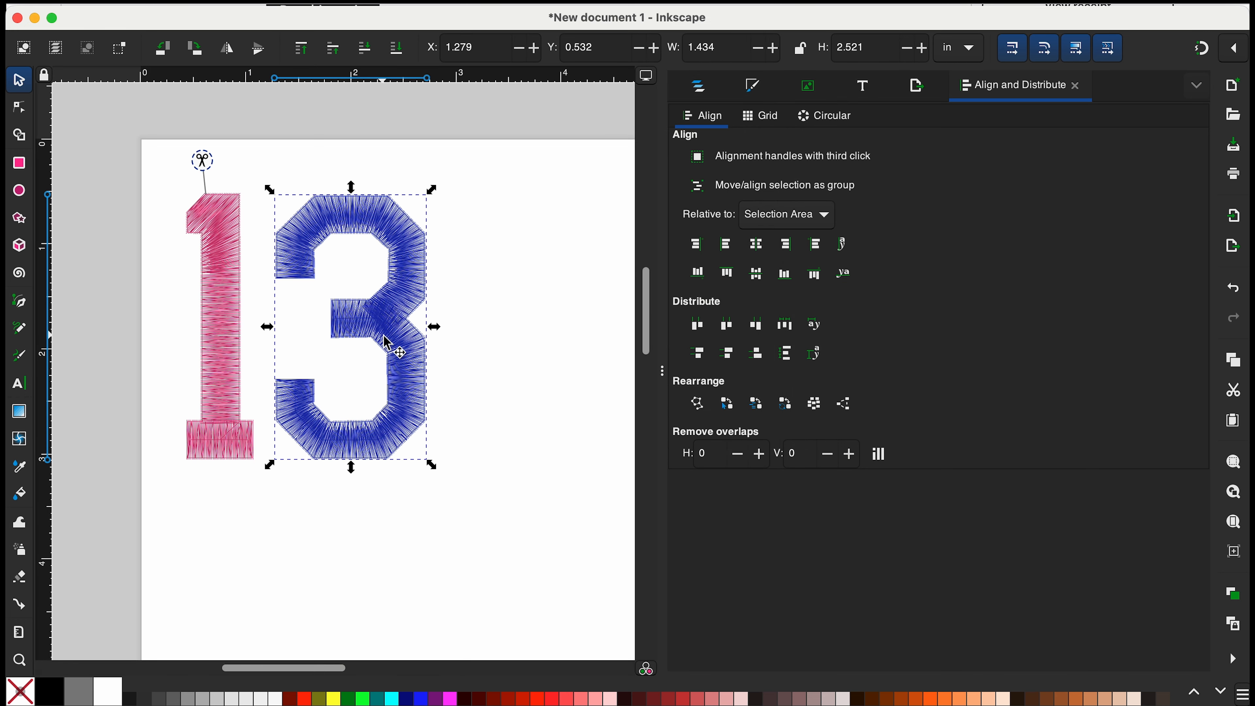
{"action": "left_click_drag", "start_coordinate": [637, 20], "coordinate": [609, 308]}
{"action": "left_click_drag", "start_coordinate": [637, 123], "coordinate": [1112, 120]}
{"action": "left_click_drag", "start_coordinate": [681, 300], "coordinate": [717, 144]}
{"action": "left_click_drag", "start_coordinate": [1136, 129], "coordinate": [748, 246]}
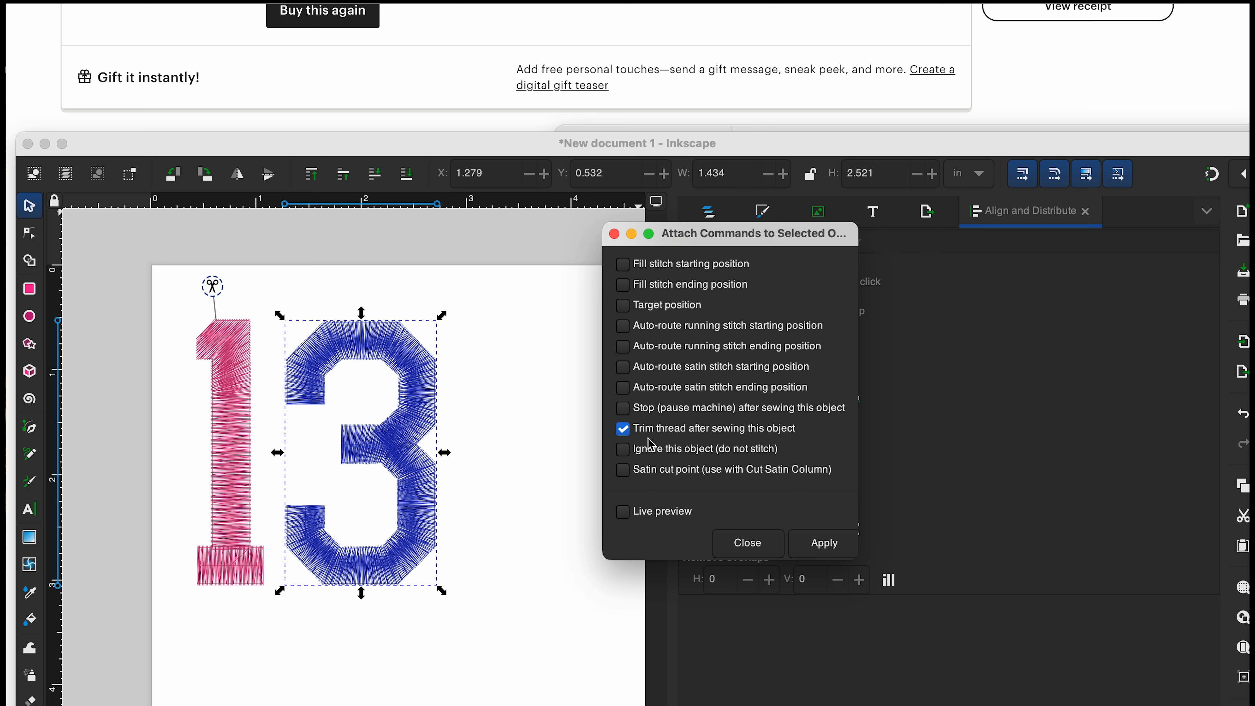
{"action": "left_click", "coordinate": [833, 550]}
{"action": "left_click", "coordinate": [158, 430]}
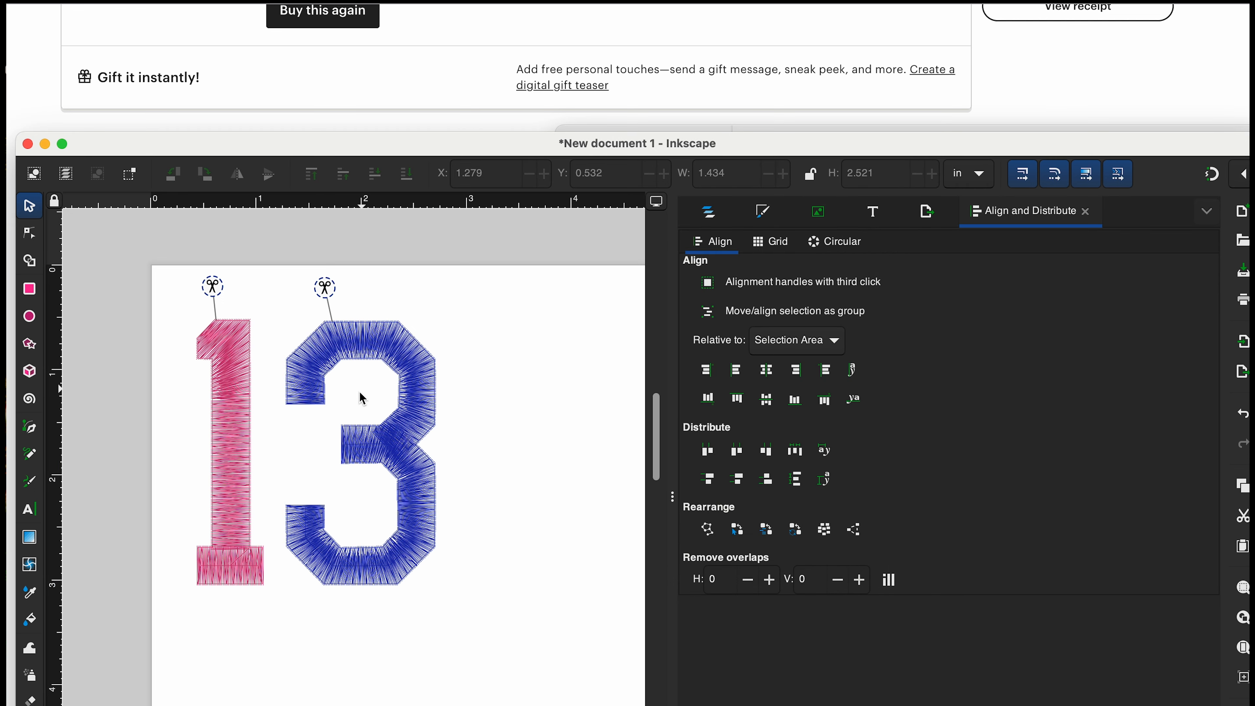
Inspect the trim command symbols attached to the 1 and the 3.
{"action": "left_click", "coordinate": [325, 286]}
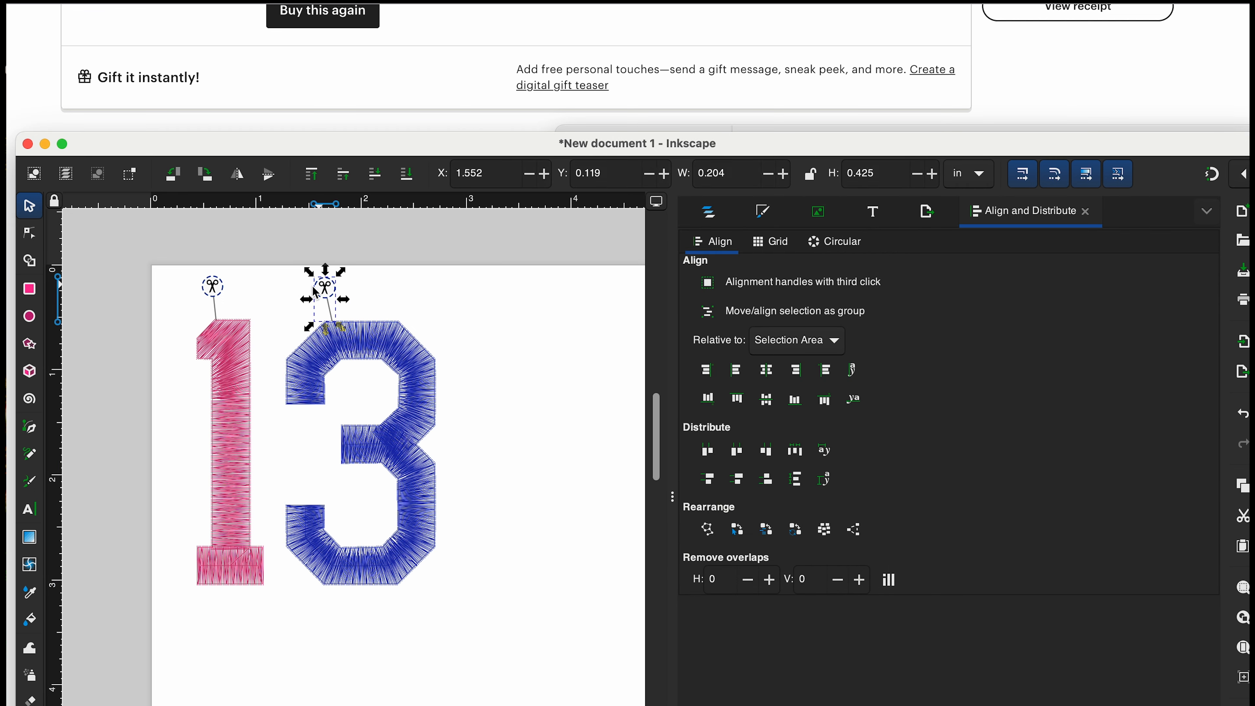
{"action": "left_click", "coordinate": [216, 291]}
{"action": "left_click", "coordinate": [252, 269]}
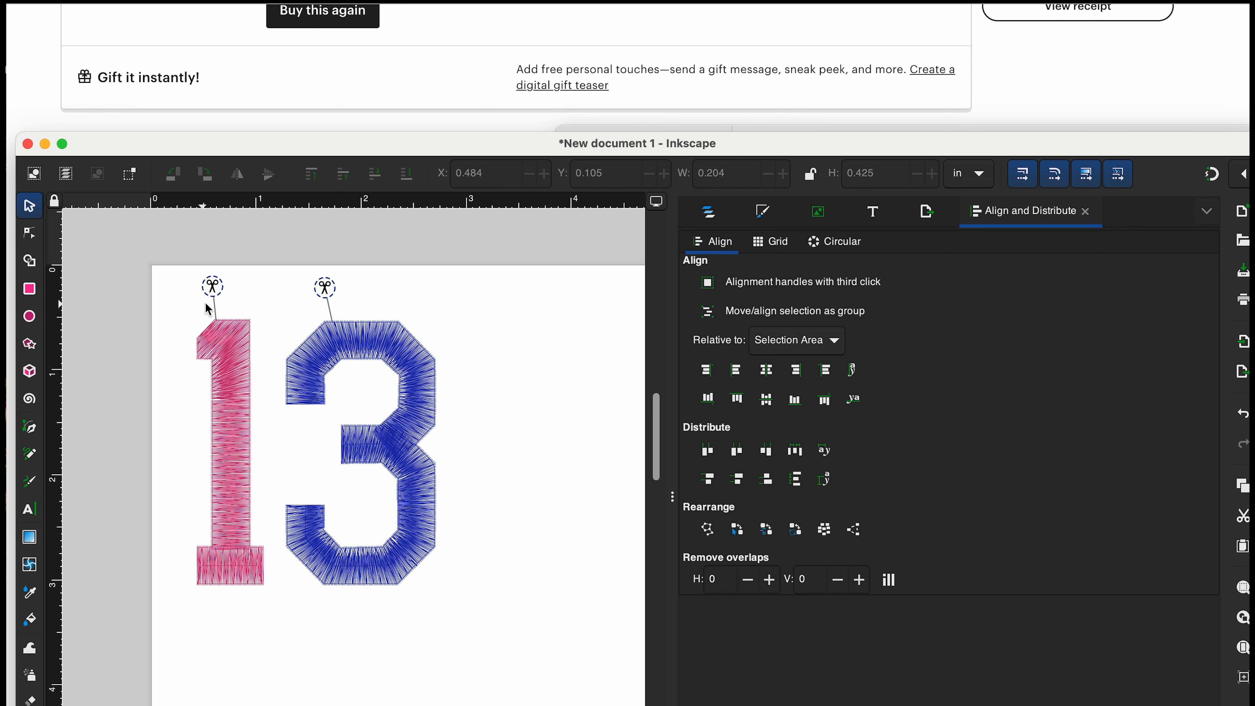
{"action": "left_click", "coordinate": [322, 291]}
{"action": "left_click", "coordinate": [213, 289]}
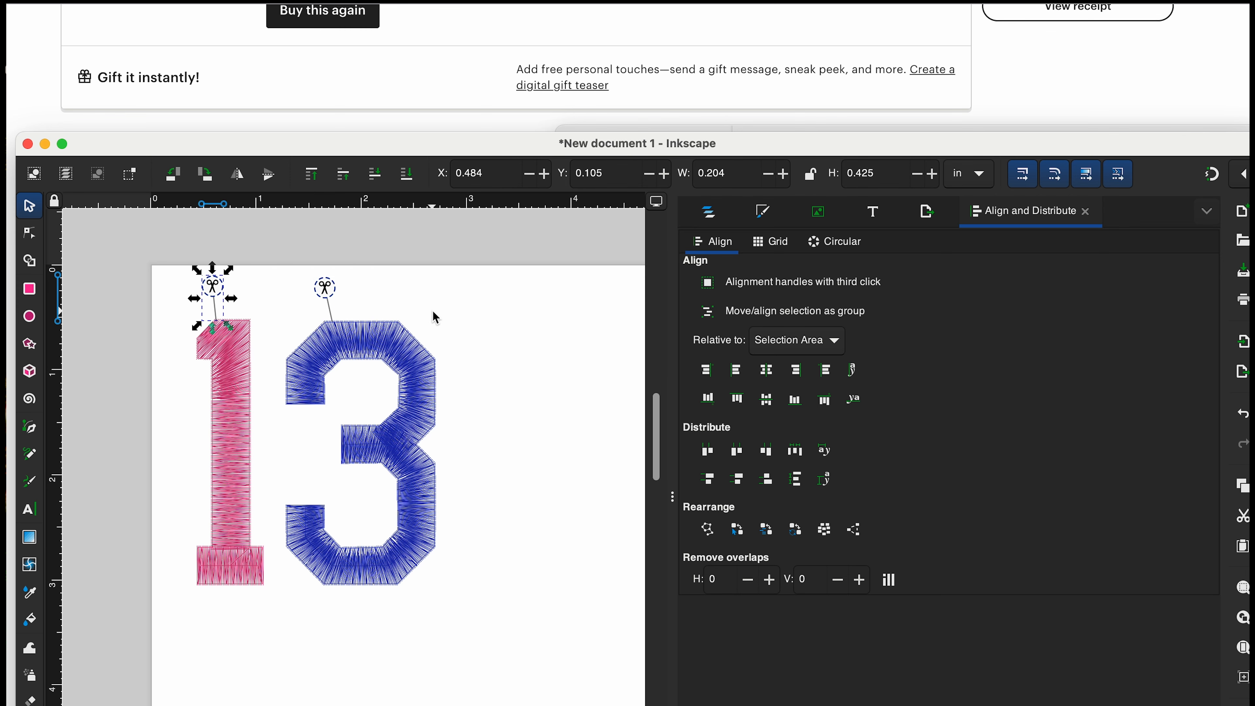
{"action": "left_click_drag", "start_coordinate": [533, 150], "coordinate": [526, 42]}
{"action": "left_click", "coordinate": [475, 224]}
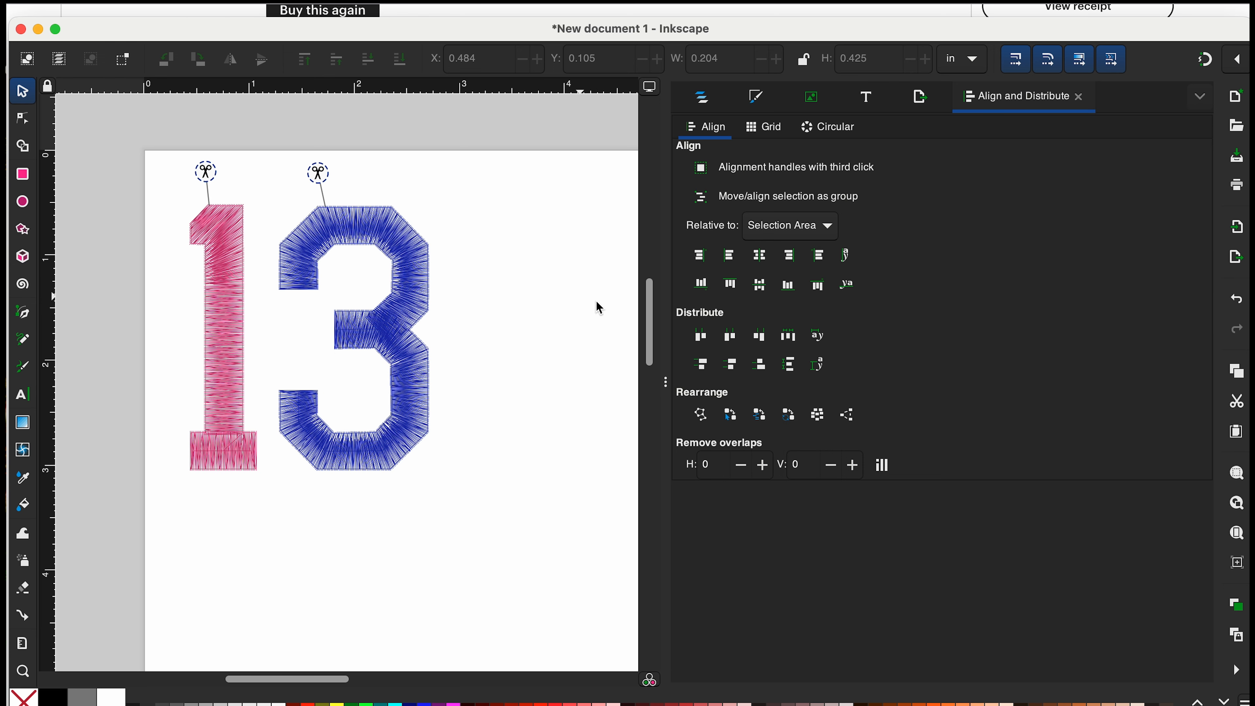
Start the Ink/Stitch Simulator / Realistic Preview for the whole number 13 design.
{"action": "left_click_drag", "start_coordinate": [413, 41], "coordinate": [423, 39]}
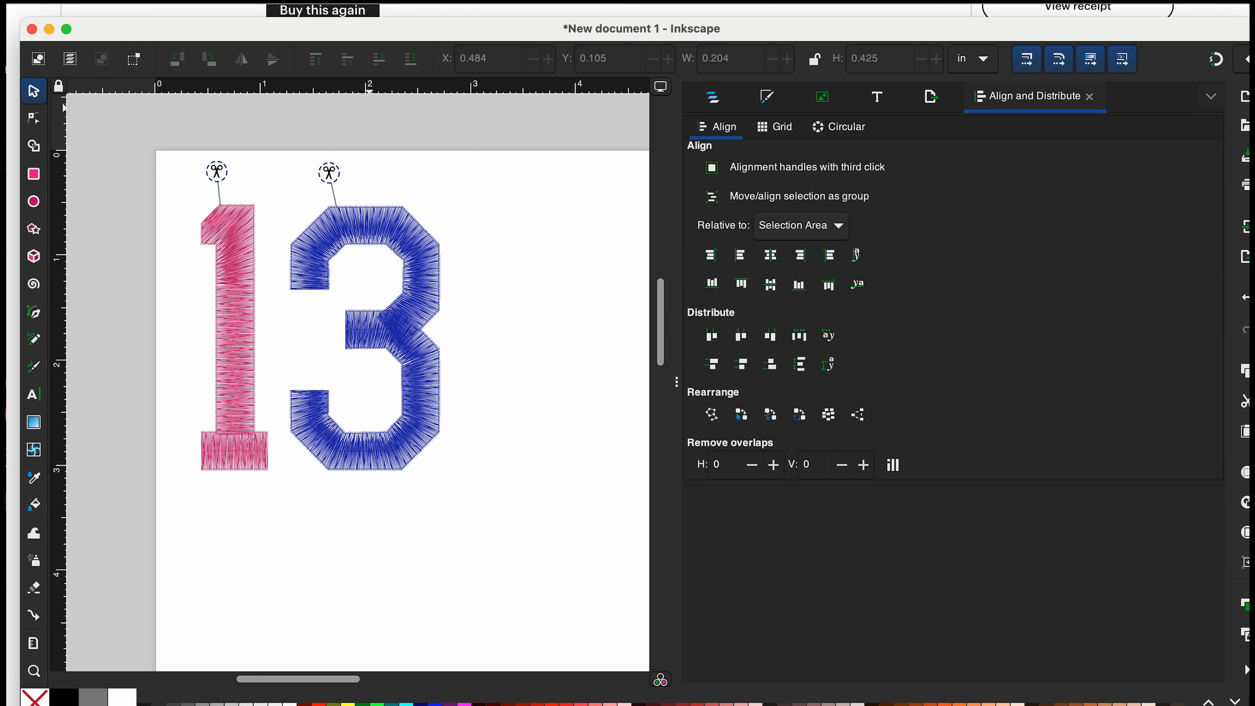
{"action": "left_click", "coordinate": [374, 1]}
{"action": "mouse_move", "coordinate": [398, 149]}
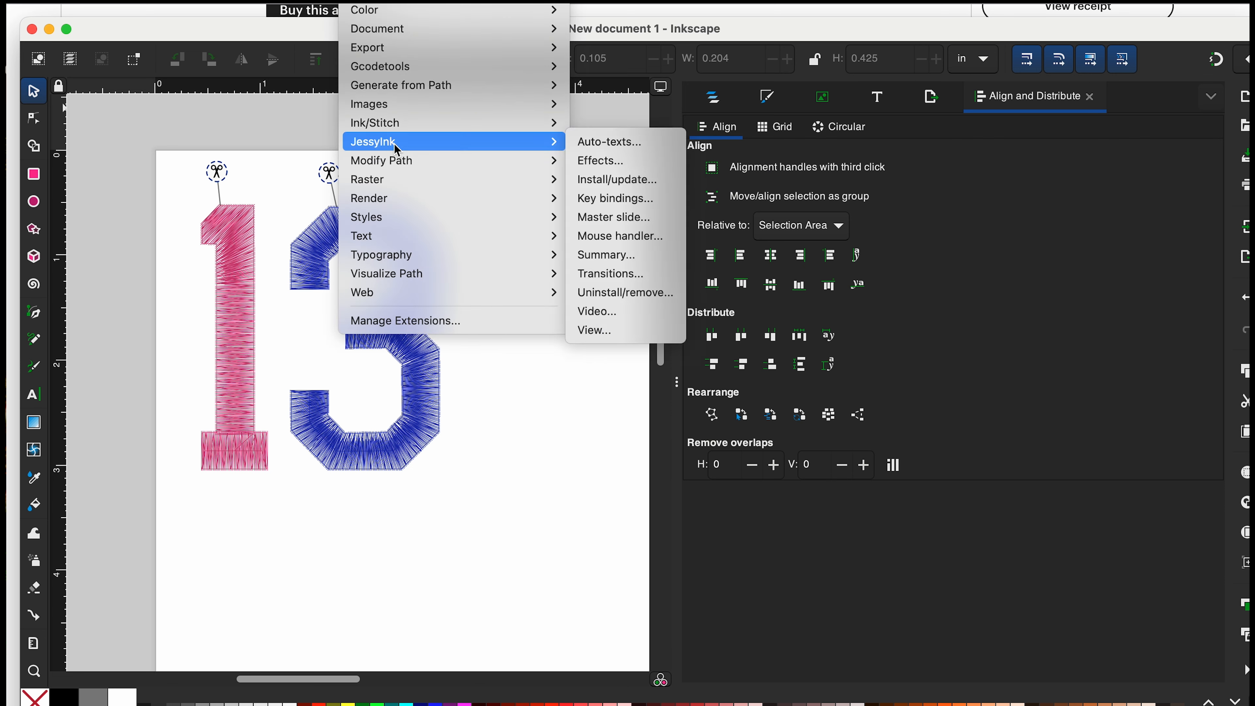
{"action": "mouse_move", "coordinate": [433, 131]}
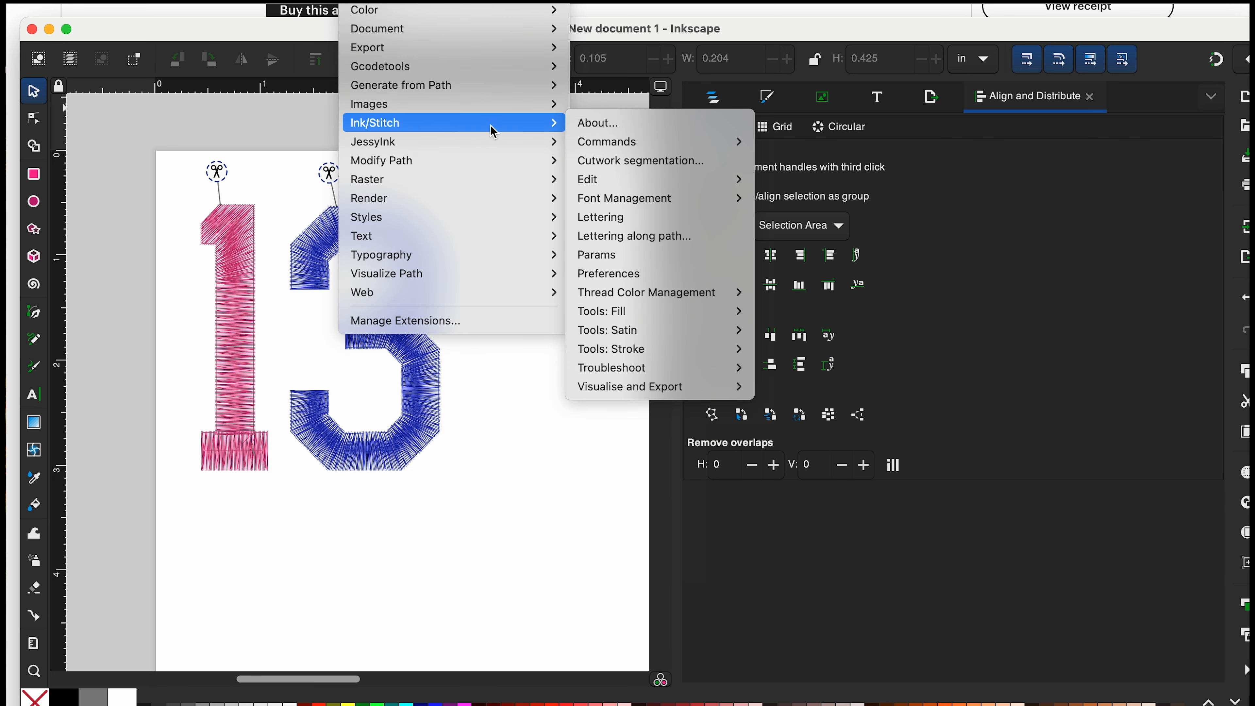
{"action": "mouse_move", "coordinate": [672, 395]}
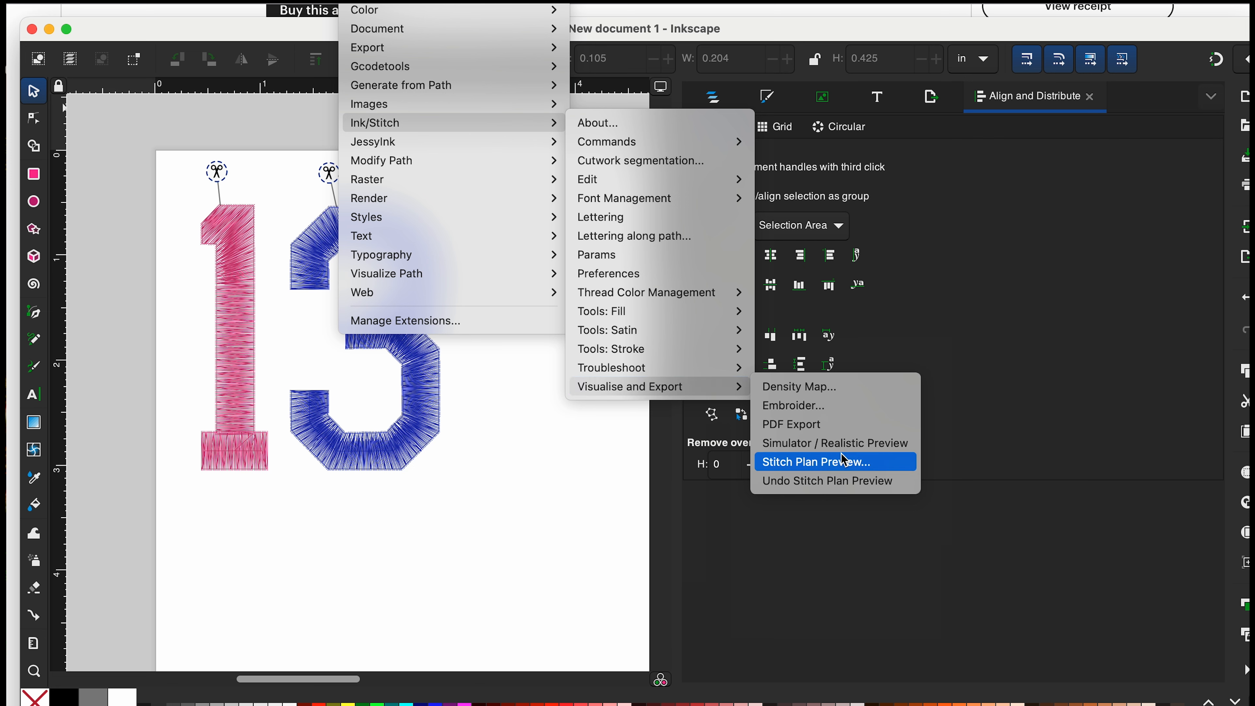
{"action": "left_click", "coordinate": [824, 451]}
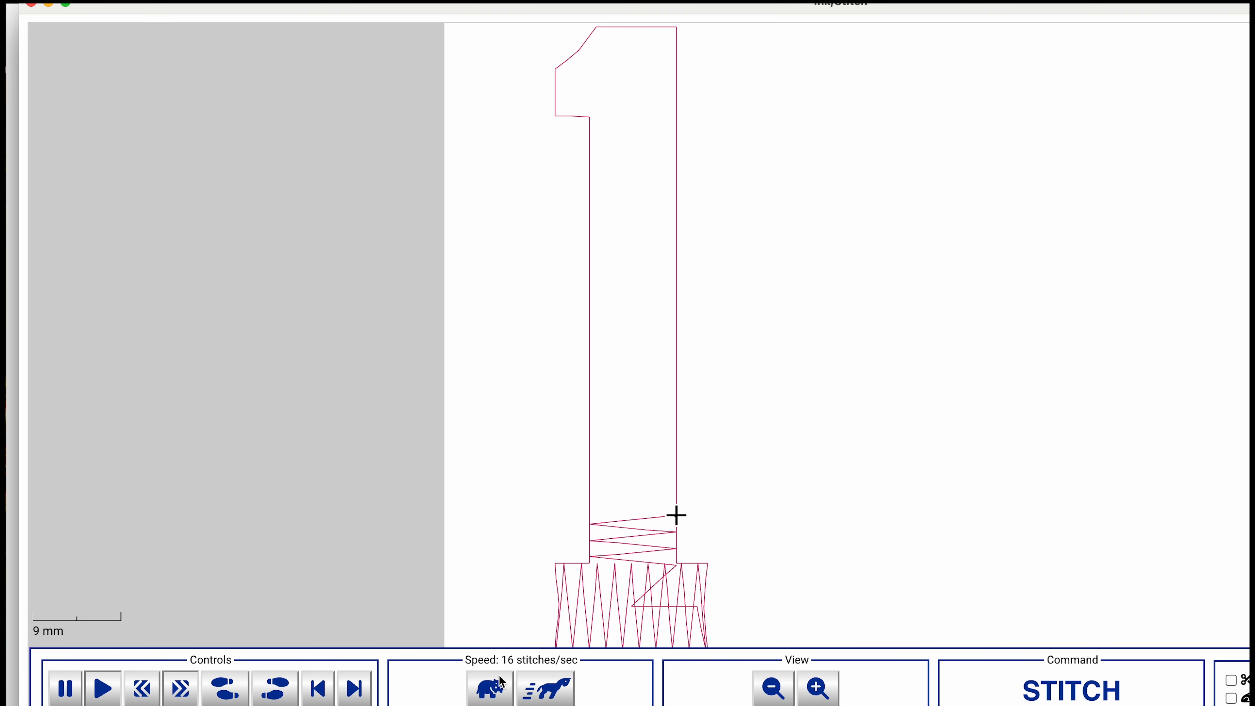
Speed the stitch simulation up to 512 stitches/sec and run it through both digits.
{"action": "left_click", "coordinate": [538, 689]}
{"action": "left_click", "coordinate": [545, 697]}
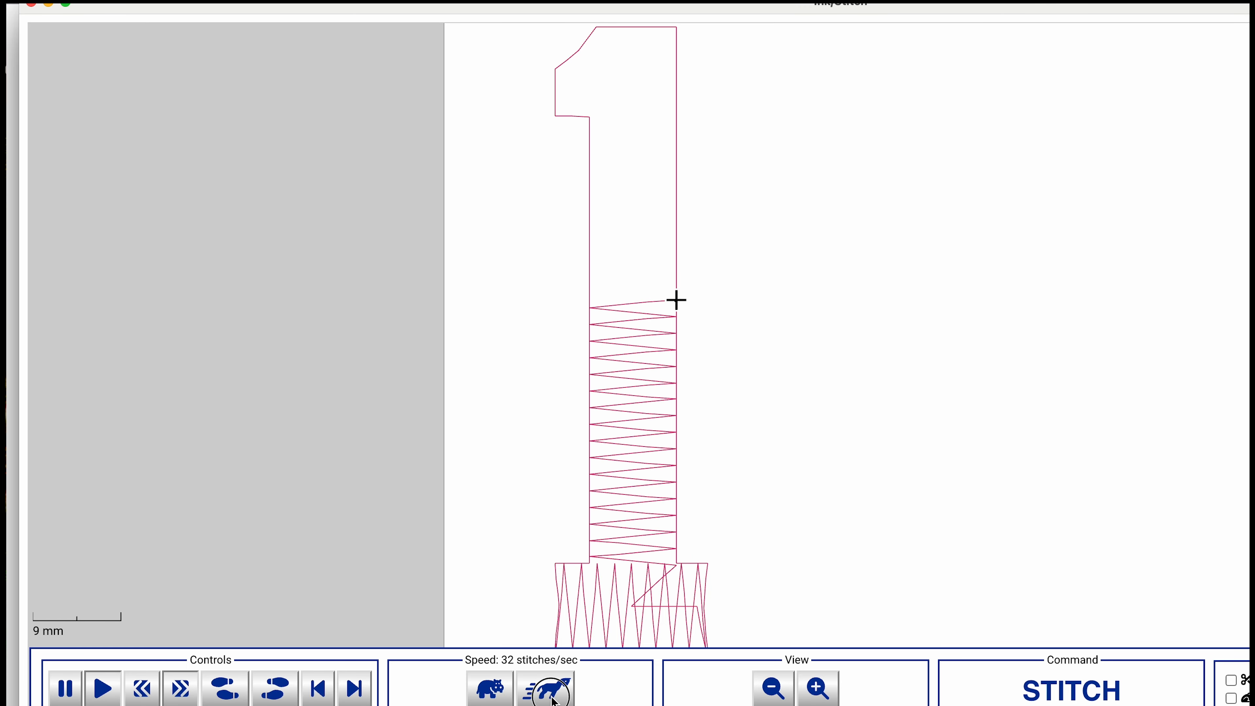
{"action": "left_click", "coordinate": [549, 695]}
{"action": "left_click", "coordinate": [546, 693]}
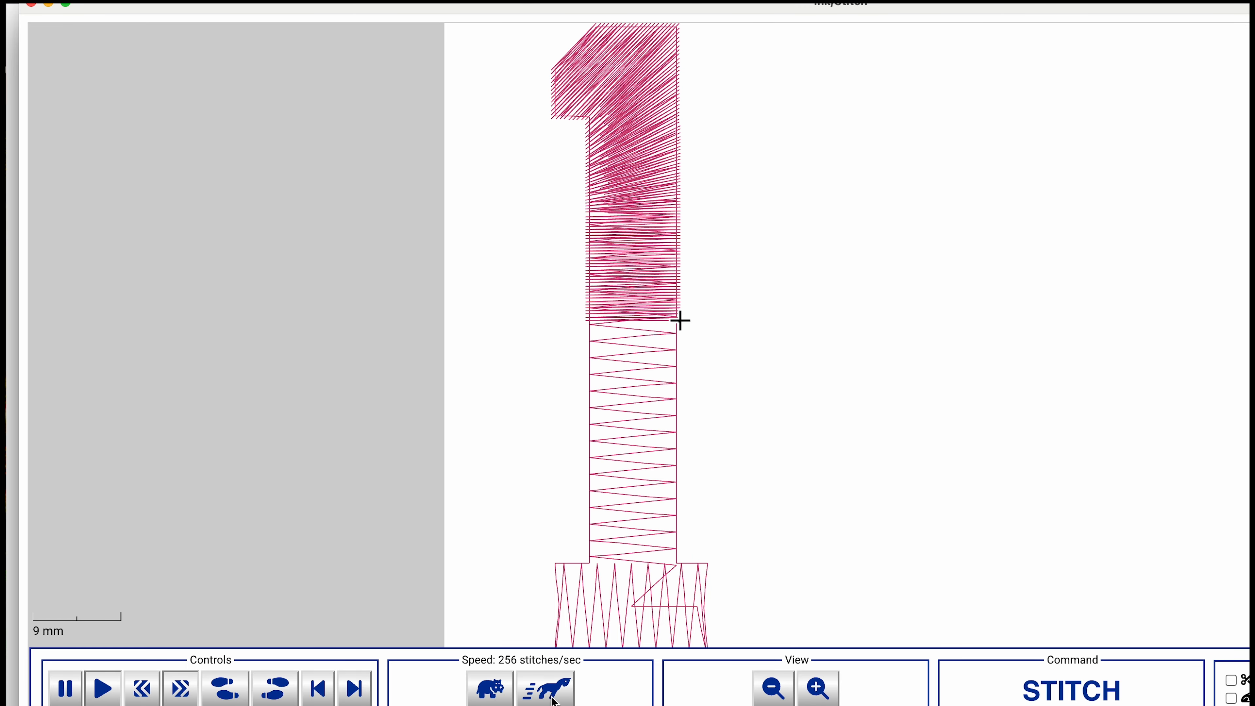
{"action": "left_click", "coordinate": [539, 690]}
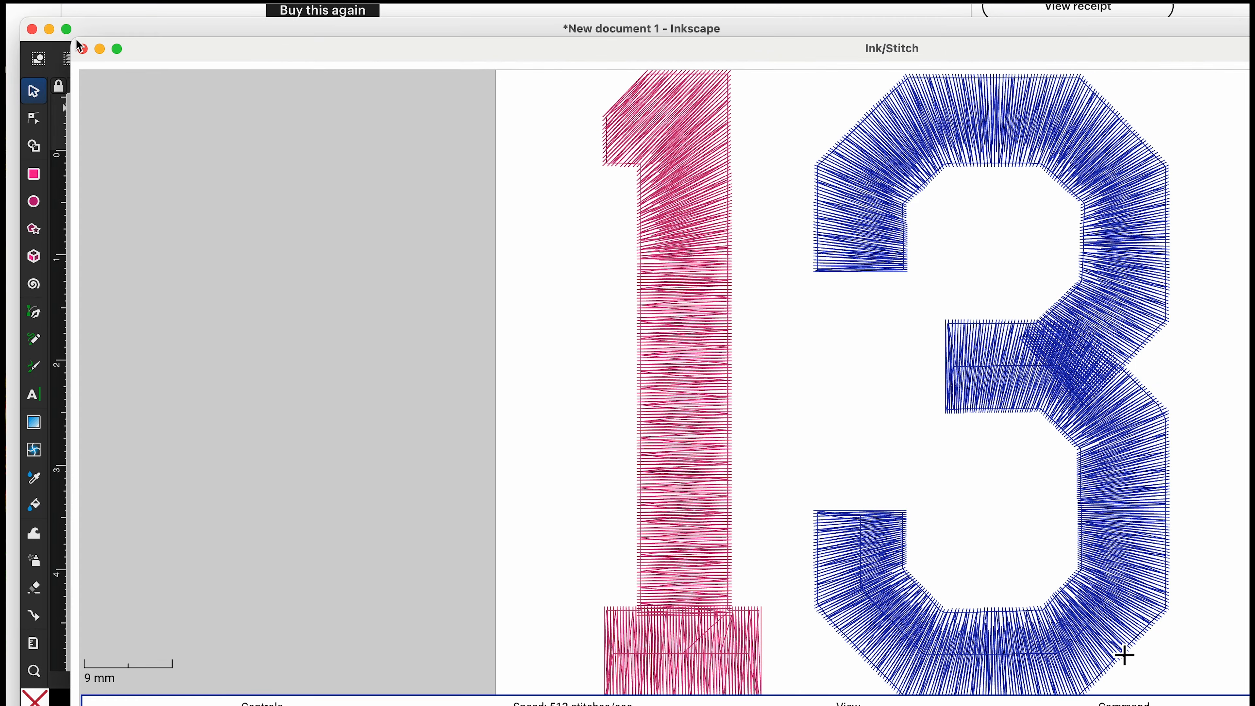
Show the simulated 13 with realistic rendering and rewind the simulation to about stitch 1907.
{"action": "mouse_move", "coordinate": [77, 39]}
{"action": "left_mouse_down"}
{"action": "mouse_move", "coordinate": [708, 174]}
{"action": "mouse_move", "coordinate": [683, 175]}
{"action": "left_mouse_up"}
{"action": "mouse_move", "coordinate": [867, 187]}
{"action": "left_mouse_down"}
{"action": "mouse_move", "coordinate": [421, 112]}
{"action": "mouse_move", "coordinate": [302, 53]}
{"action": "left_mouse_up"}
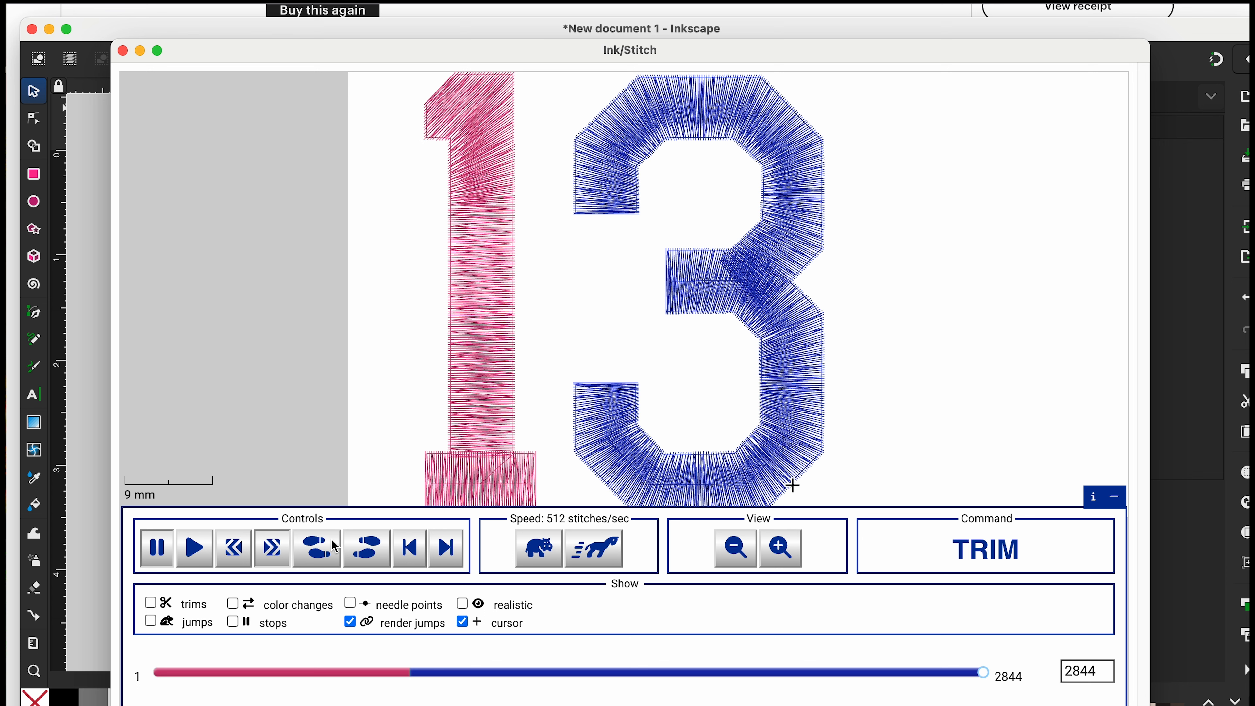
{"action": "left_click", "coordinate": [462, 603]}
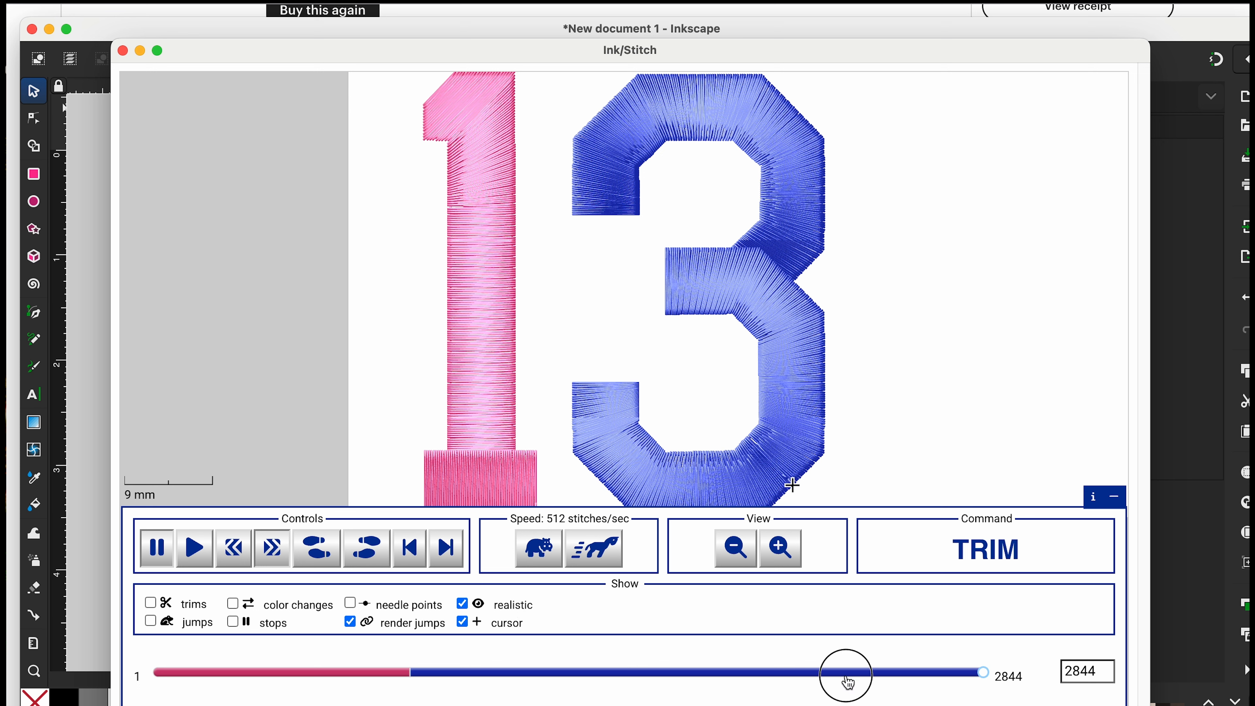
{"action": "left_click", "coordinate": [722, 680]}
{"action": "left_click_drag", "start_coordinate": [984, 673], "coordinate": [746, 675]}
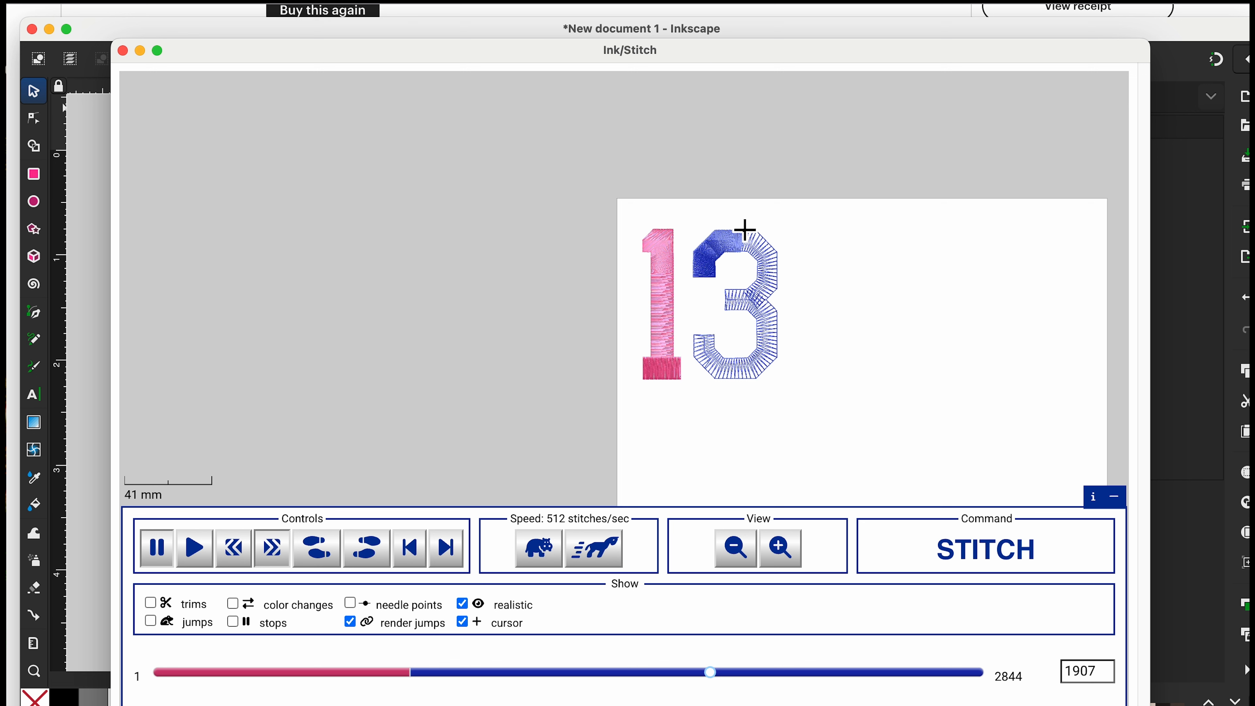
Play the simulation to its last stitch and turn realistic rendering off.
{"action": "left_click", "coordinate": [203, 555]}
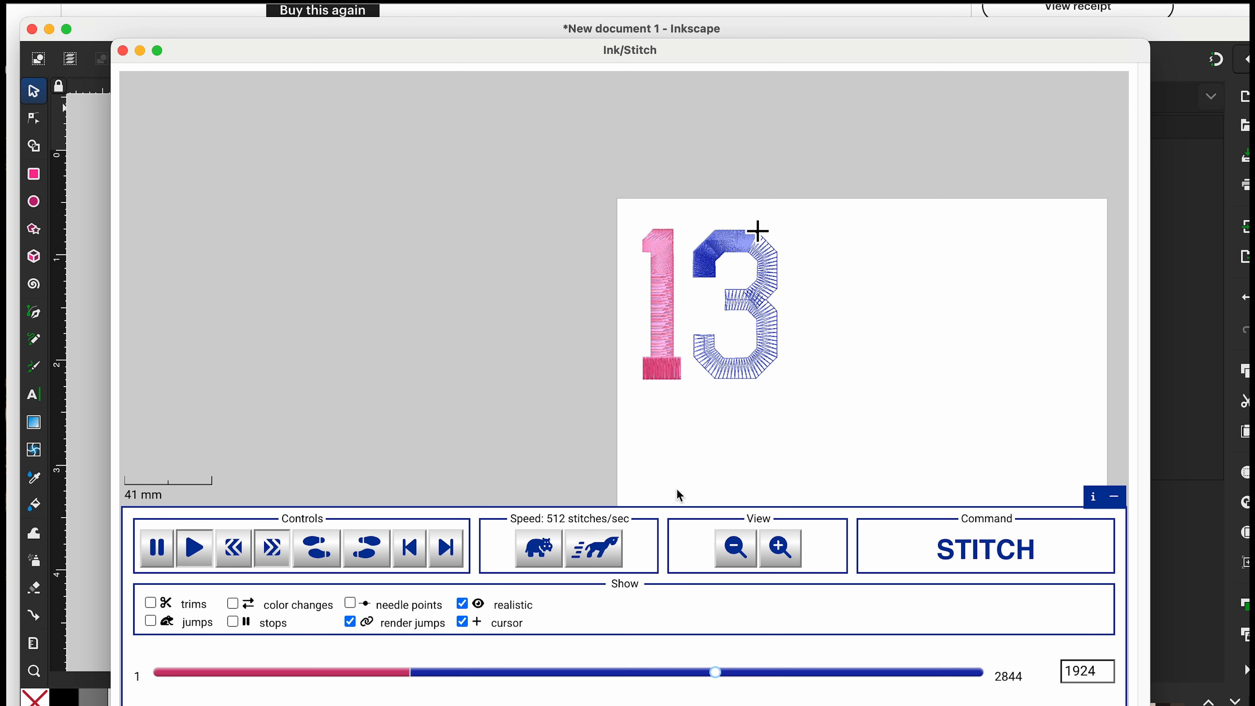
{"action": "left_click", "coordinate": [512, 600]}
{"action": "left_click", "coordinate": [516, 606]}
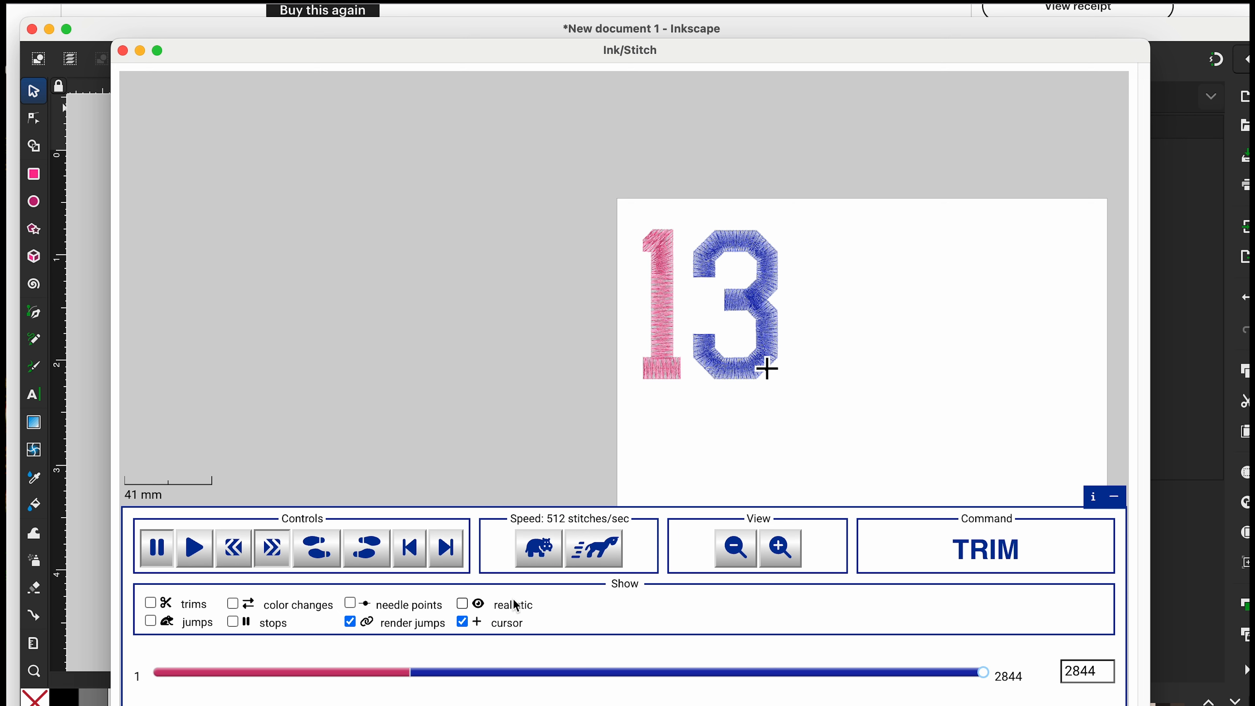
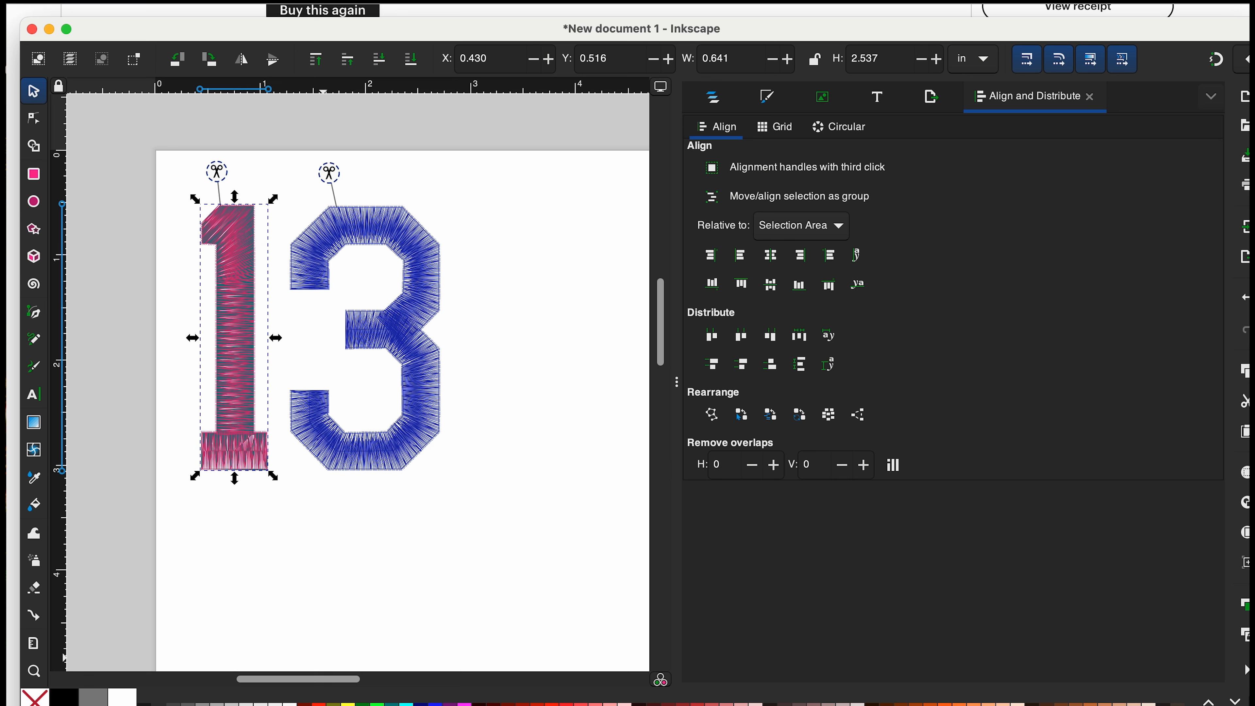
Try other stroke hues on the 1, including teal at hue 170, and restore its pink colour.
{"action": "left_click", "coordinate": [767, 97]}
{"action": "left_click", "coordinate": [864, 236]}
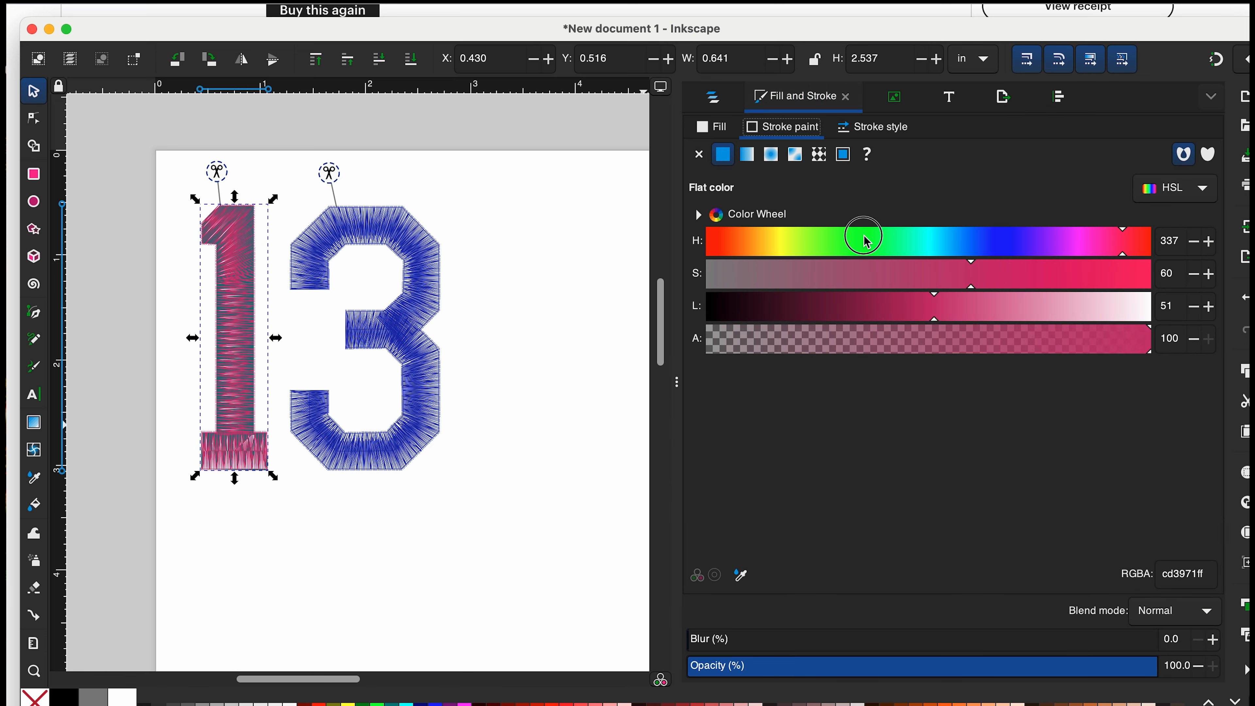
{"action": "left_click_drag", "start_coordinate": [823, 252], "coordinate": [980, 248]}
{"action": "left_click", "coordinate": [918, 246]}
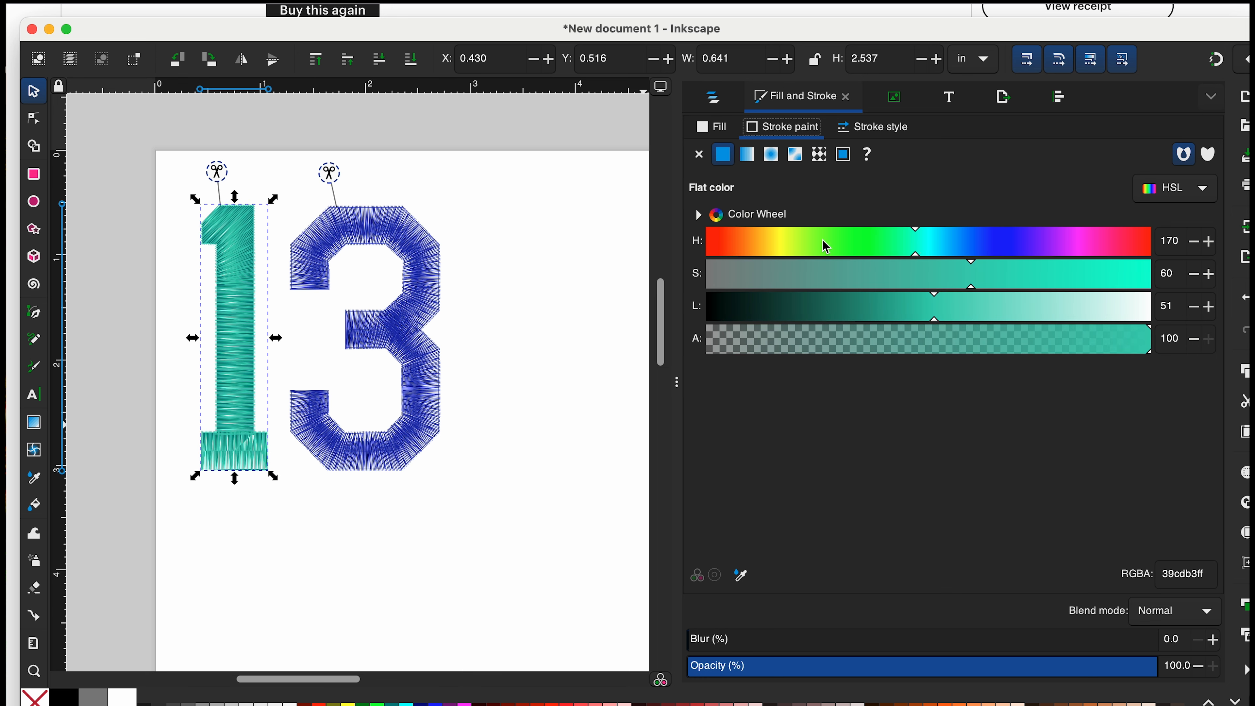
{"action": "left_click", "coordinate": [766, 245]}
{"action": "left_click_drag", "start_coordinate": [767, 246], "coordinate": [930, 245]}
{"action": "left_click", "coordinate": [364, 611]}
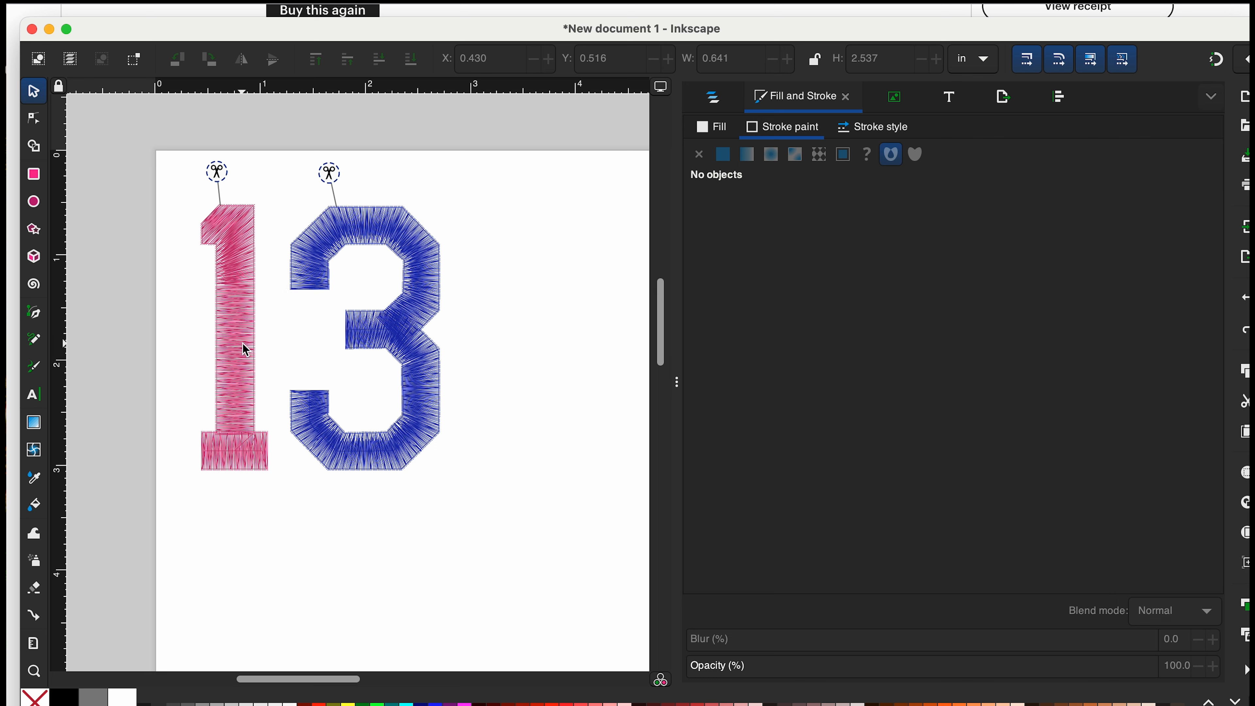
{"action": "left_click", "coordinate": [538, 31]}
{"action": "left_click_drag", "start_coordinate": [538, 31], "coordinate": [536, 22]}
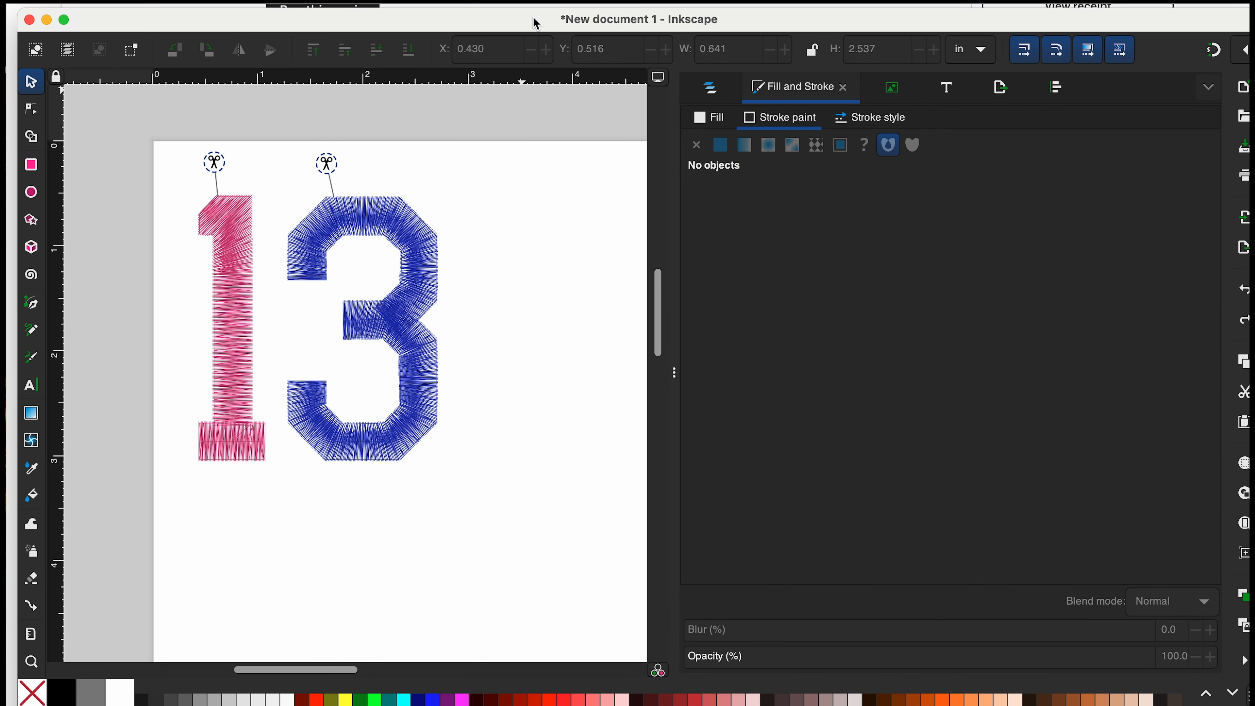
{"action": "key", "text": "super+shift+e"}
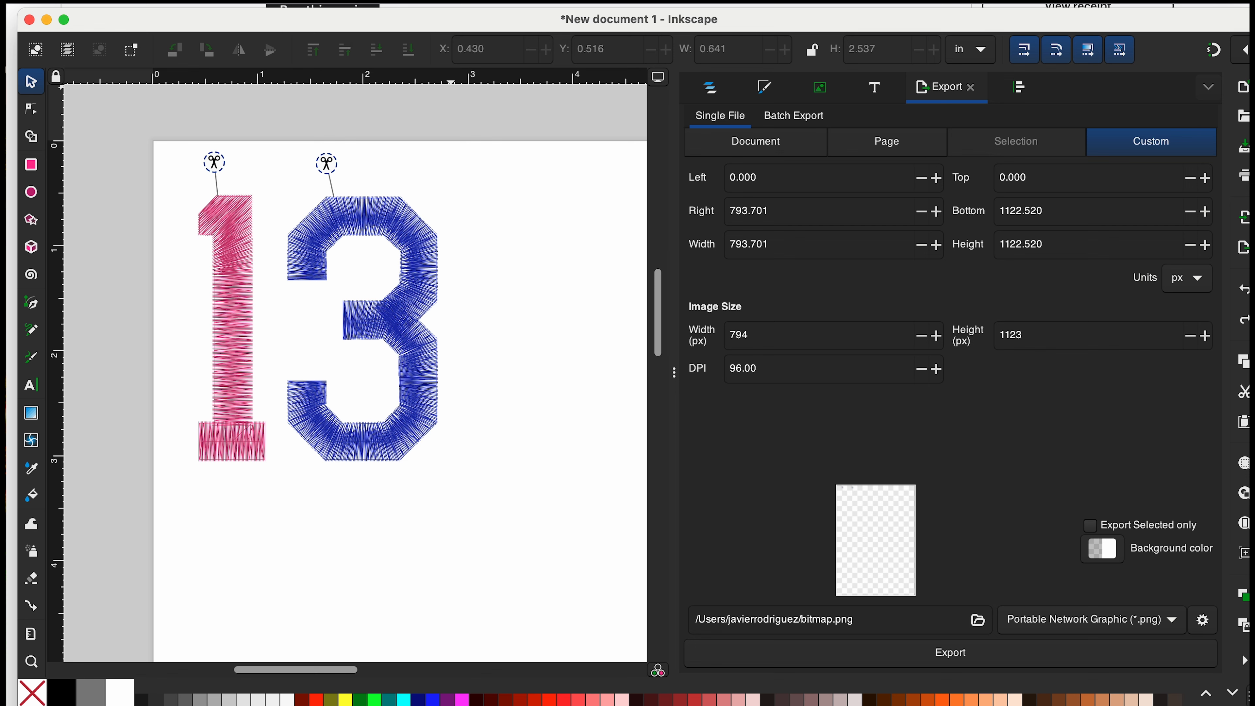
Start saving the design under the name 13BACKPACK.dst in the Ink/Stitch: Tajima Embroidery Format (.dst).
{"action": "left_click", "coordinate": [14, 1]}
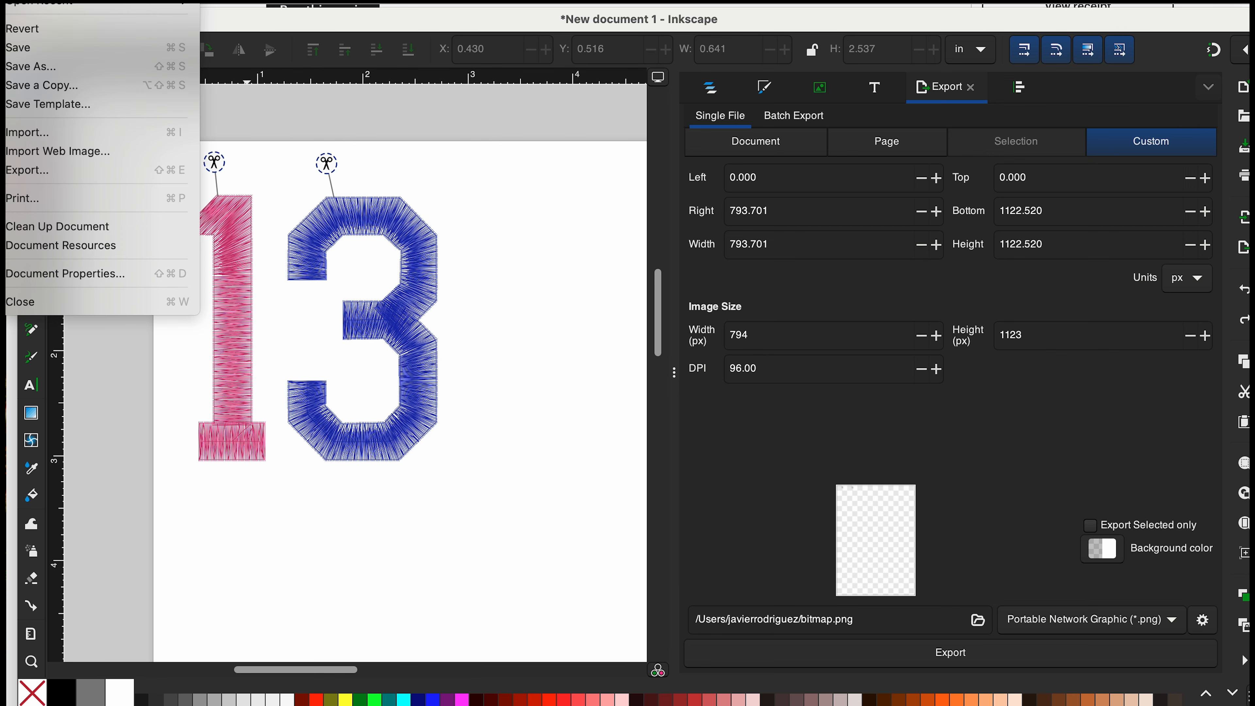
{"action": "left_click", "coordinate": [76, 76]}
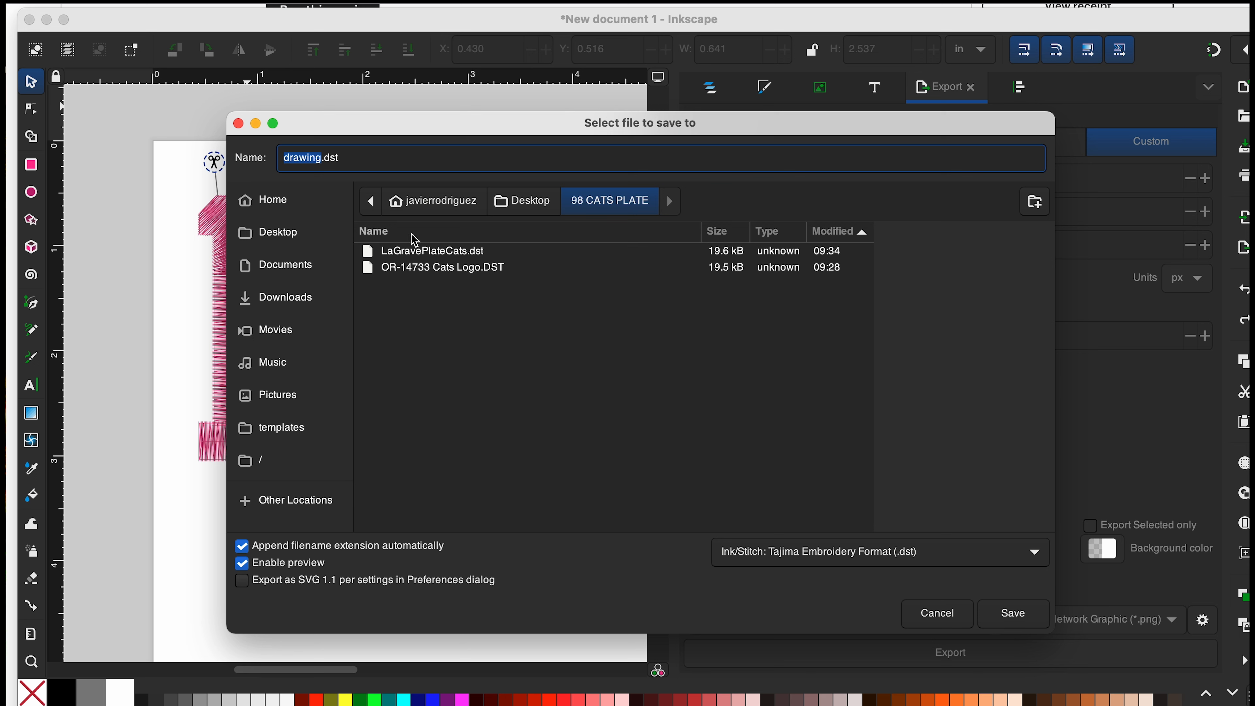
{"action": "type", "text": "13BACKPACK"}
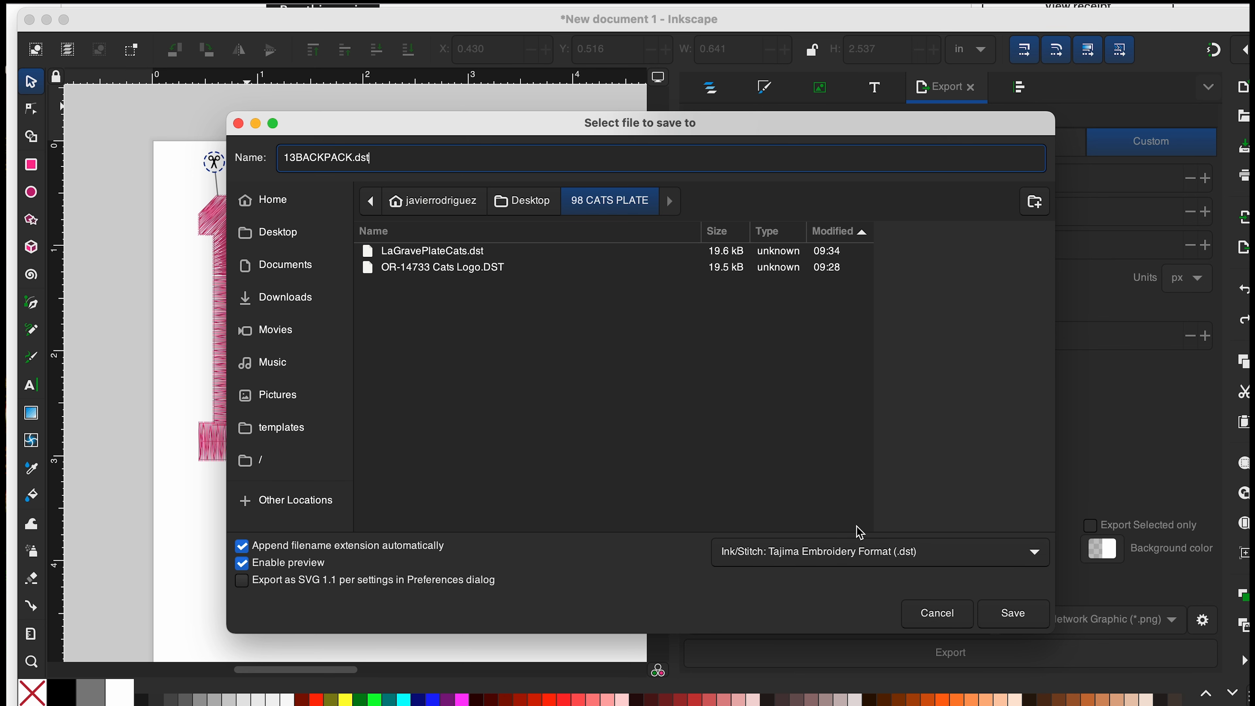
{"action": "left_click", "coordinate": [981, 554]}
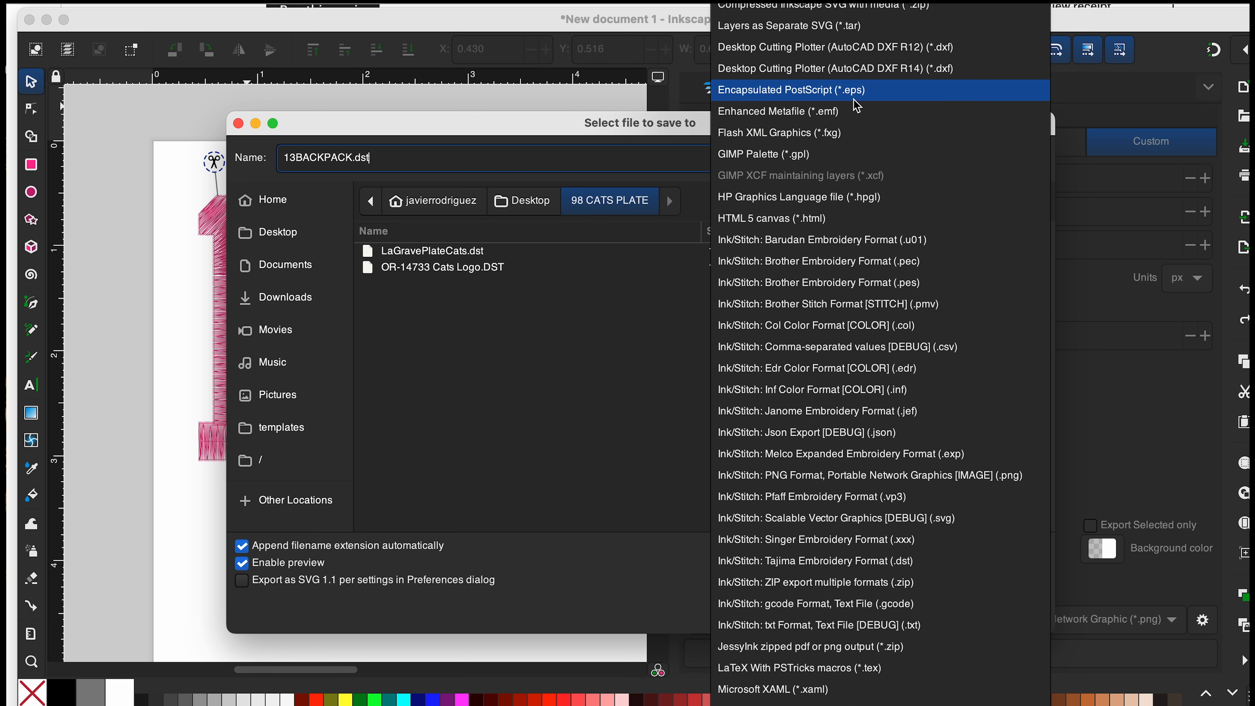
{"action": "scroll", "coordinate": [867, 220], "scroll_direction": "up", "scroll_amount": 5}
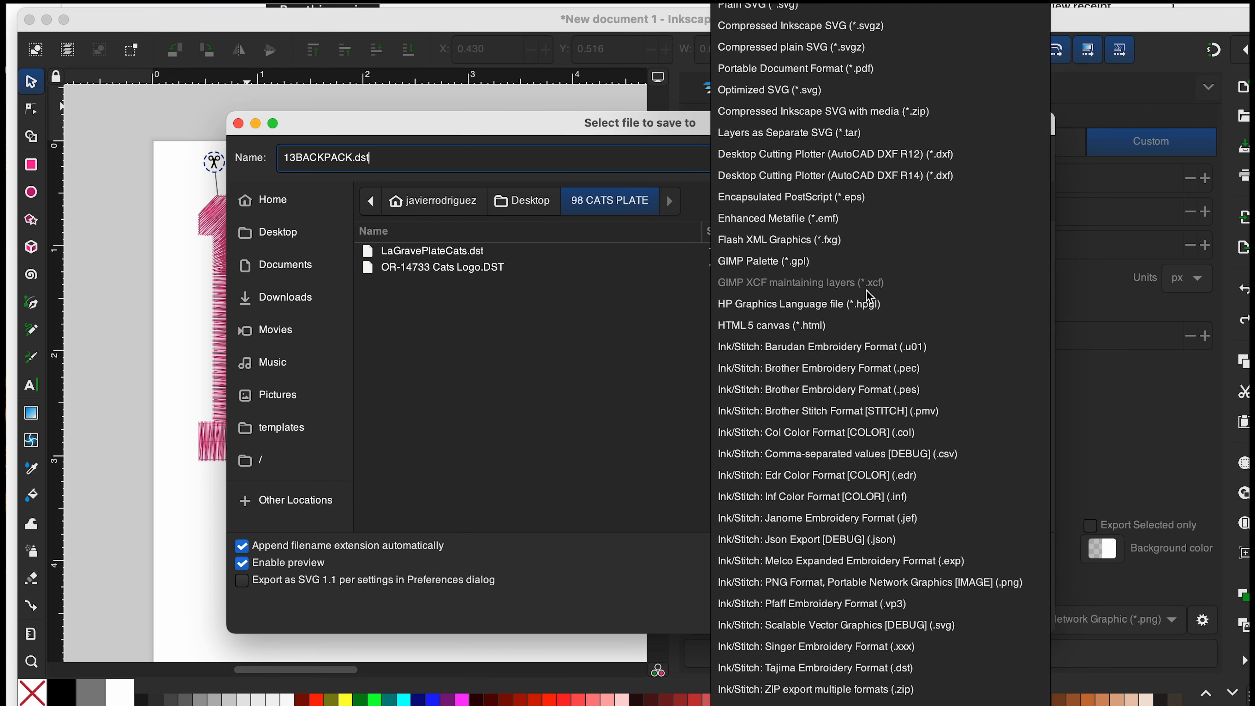
{"action": "scroll", "coordinate": [874, 295], "scroll_direction": "down", "scroll_amount": 9}
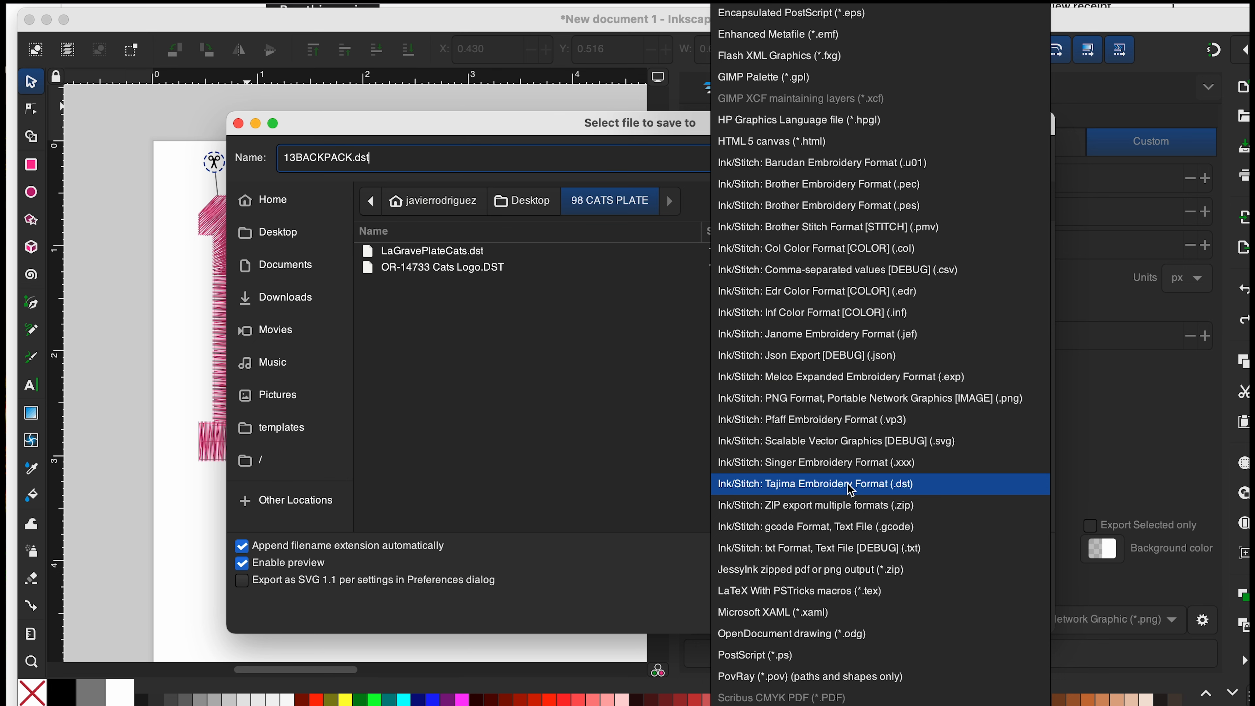
{"action": "left_click", "coordinate": [782, 495]}
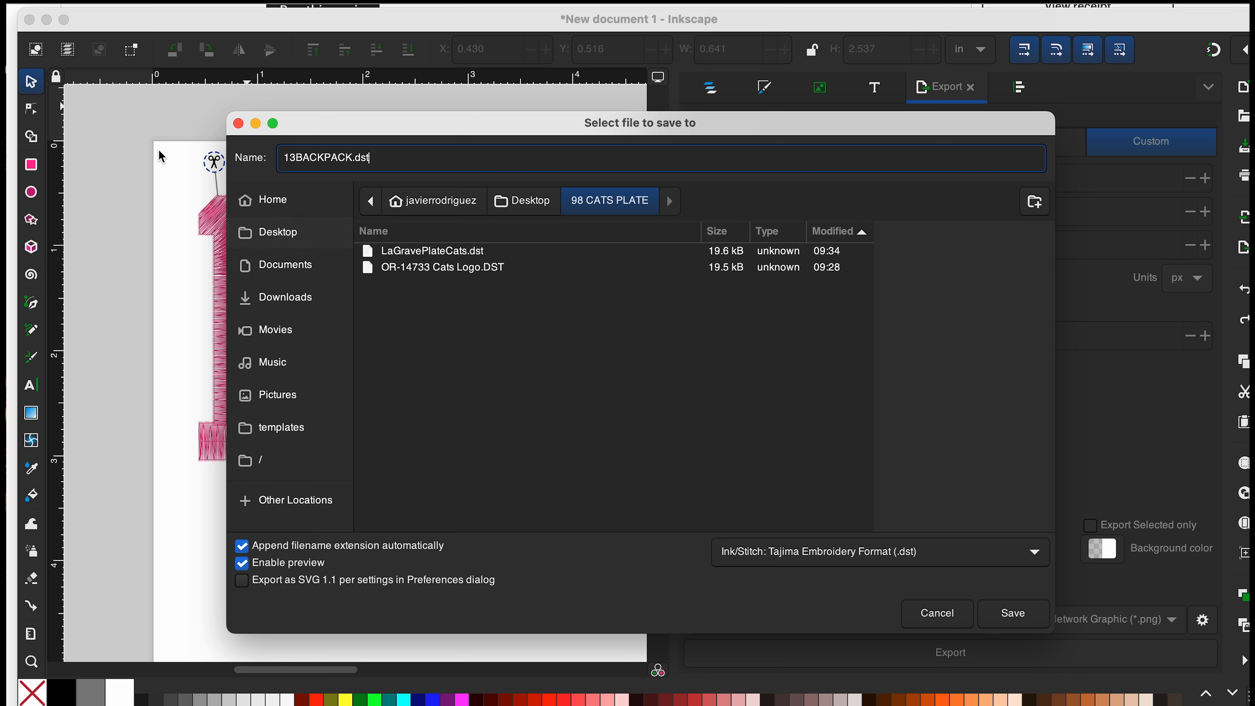
Choose the Desktop folder as the destination and save the embroidery file there.
{"action": "left_click", "coordinate": [267, 233]}
{"action": "left_click", "coordinate": [1160, 294]}
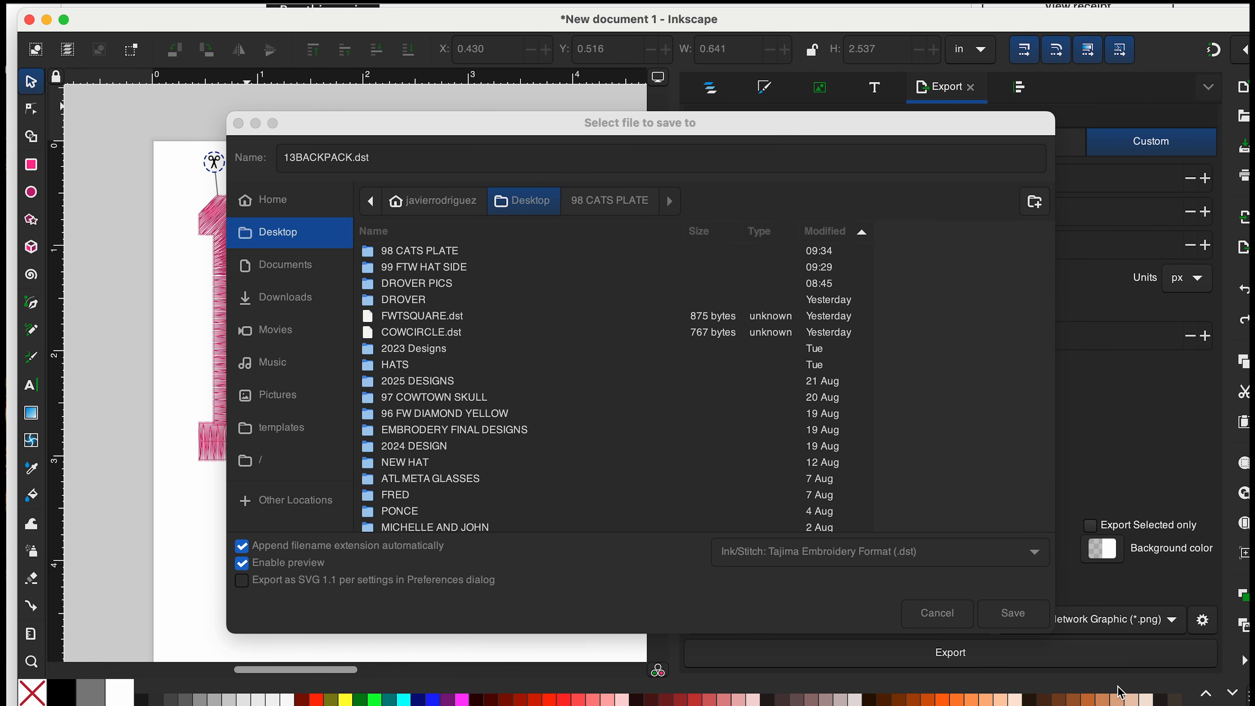
{"action": "left_click", "coordinate": [898, 588]}
{"action": "left_click", "coordinate": [1022, 615]}
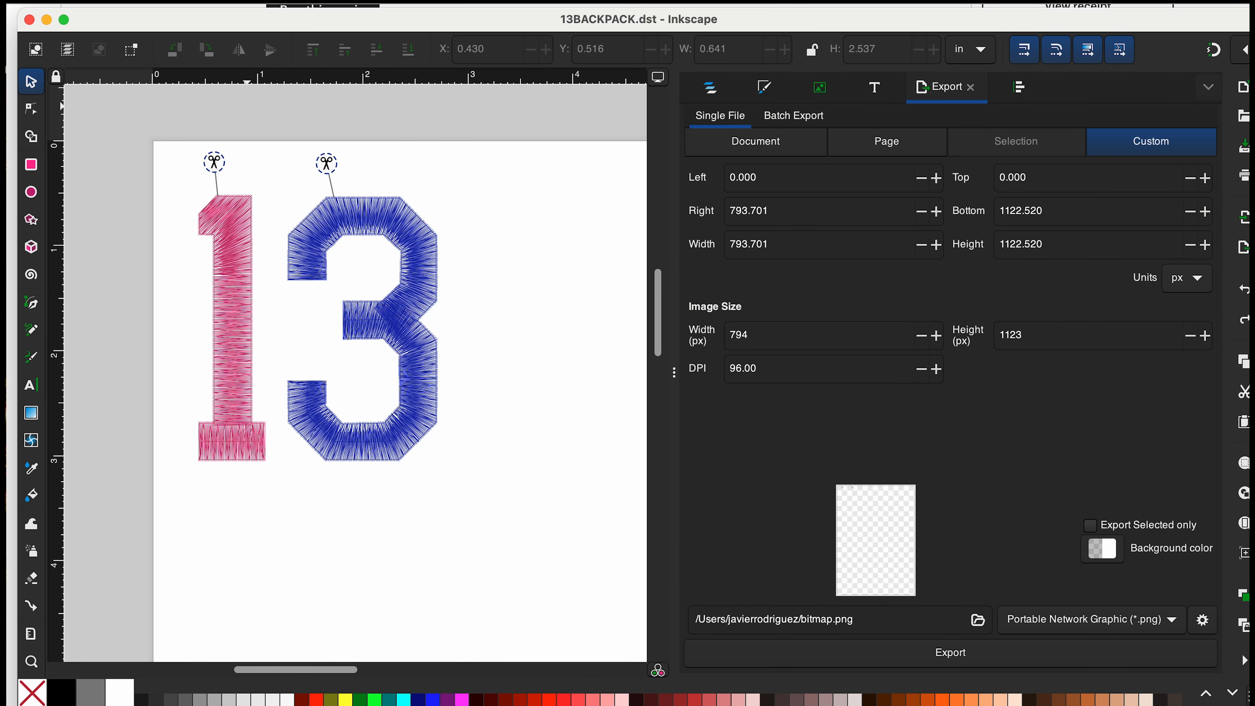
{"action": "left_click_drag", "start_coordinate": [1185, 191], "coordinate": [559, 305]}
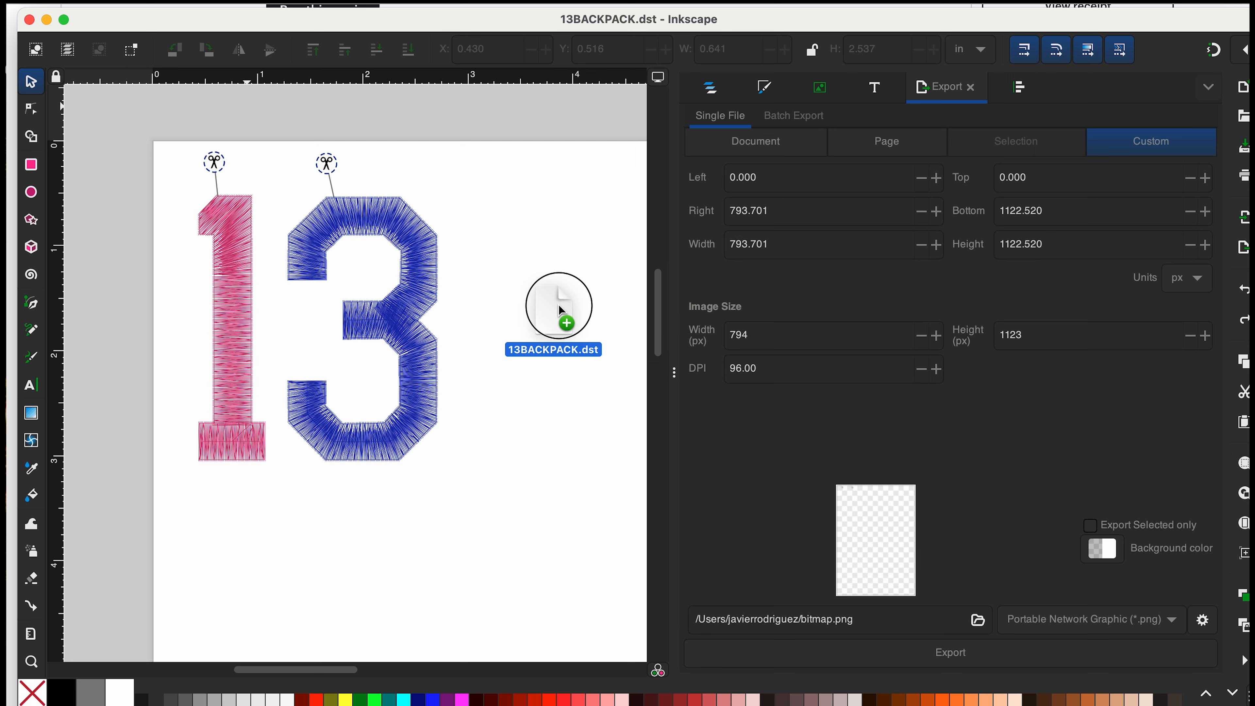
{"action": "left_click_drag", "start_coordinate": [559, 306], "coordinate": [554, 308]}
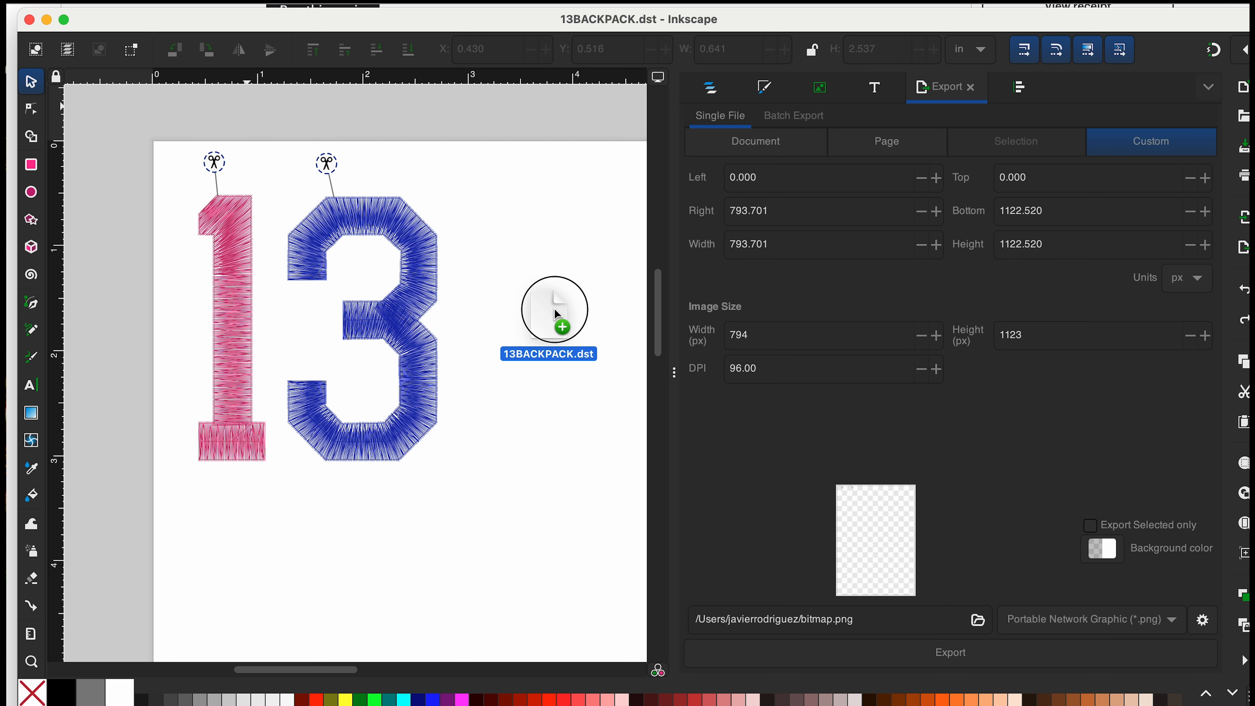
{"action": "left_click_drag", "start_coordinate": [555, 309], "coordinate": [569, 241]}
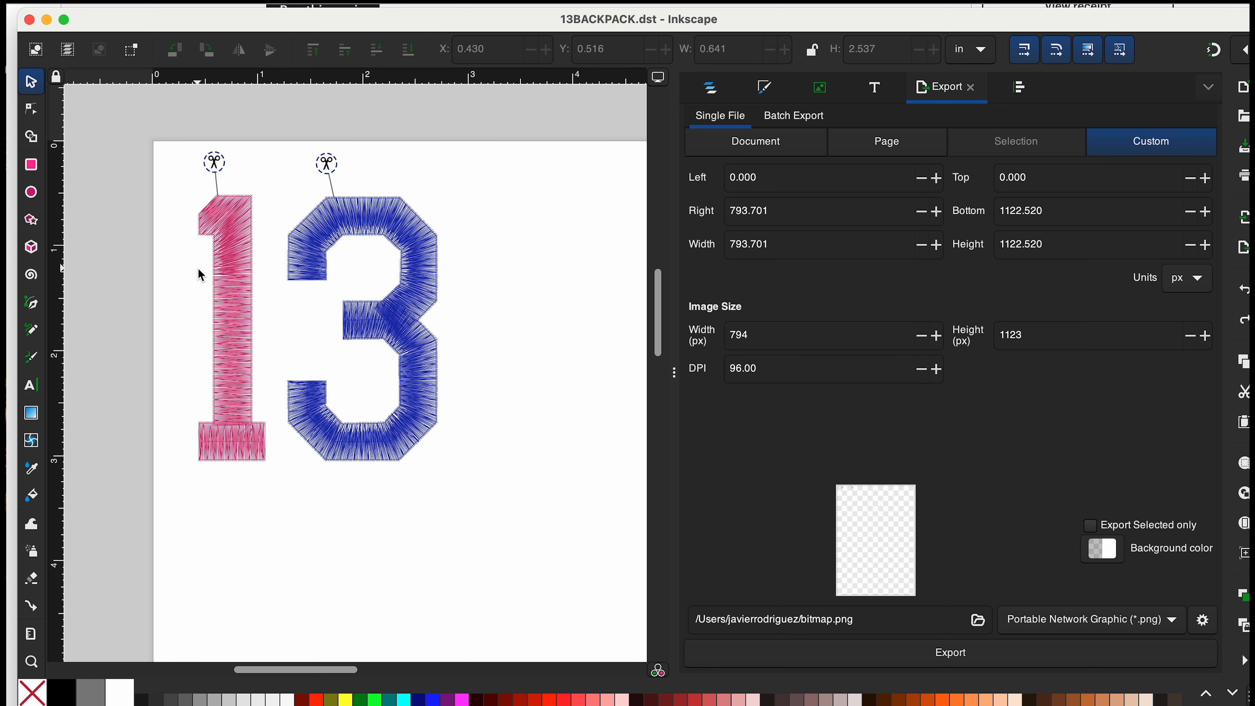
{"action": "left_click_drag", "start_coordinate": [160, 172], "coordinate": [467, 413]}
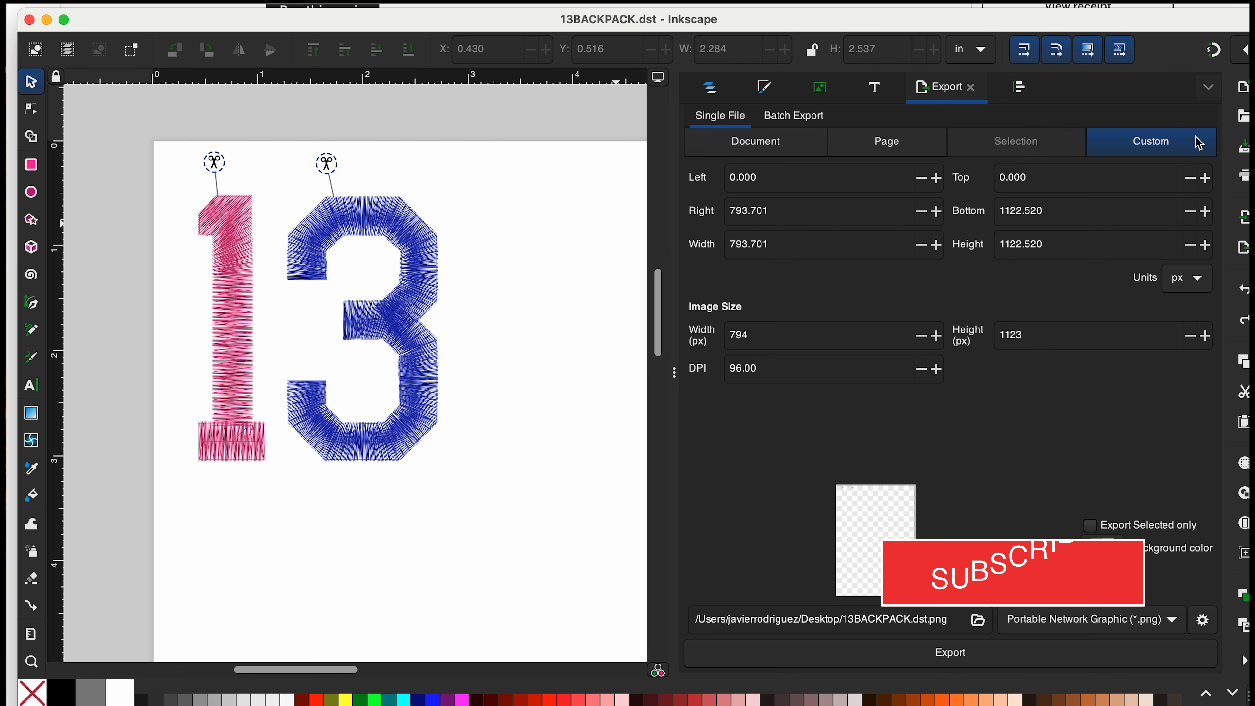
{"action": "mouse_move", "coordinate": [1113, 20]}
{"action": "left_mouse_down"}
{"action": "mouse_move", "coordinate": [1109, 2]}
{"action": "mouse_move", "coordinate": [1129, 10]}
{"action": "mouse_move", "coordinate": [1096, 10]}
{"action": "mouse_move", "coordinate": [1105, 23]}
{"action": "left_mouse_up"}
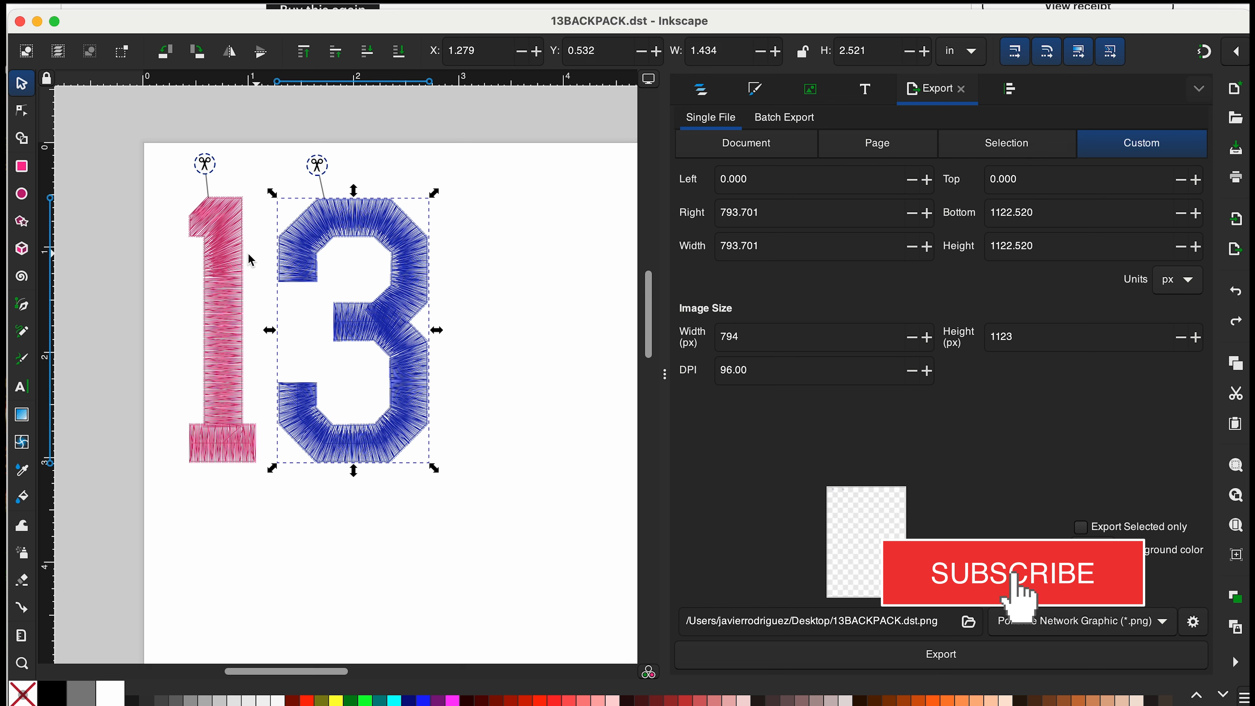
Select the 1 and the 3 together and move them to the page's upper-left corner, about X 0.04, Y 0.03 in.
{"action": "left_click", "coordinate": [236, 269]}
{"action": "left_click", "coordinate": [139, 165]}
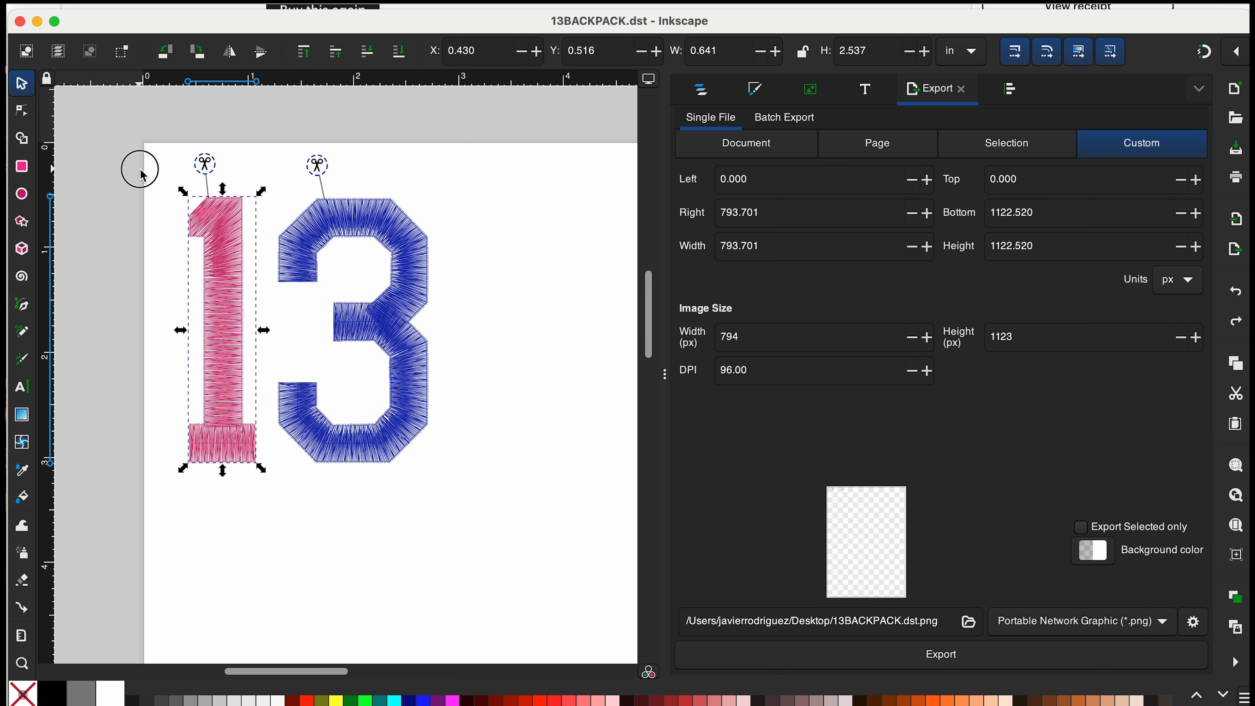
{"action": "left_click", "coordinate": [212, 215]}
{"action": "left_click", "coordinate": [355, 229], "text": "shift"}
{"action": "left_click_drag", "start_coordinate": [378, 225], "coordinate": [337, 174]}
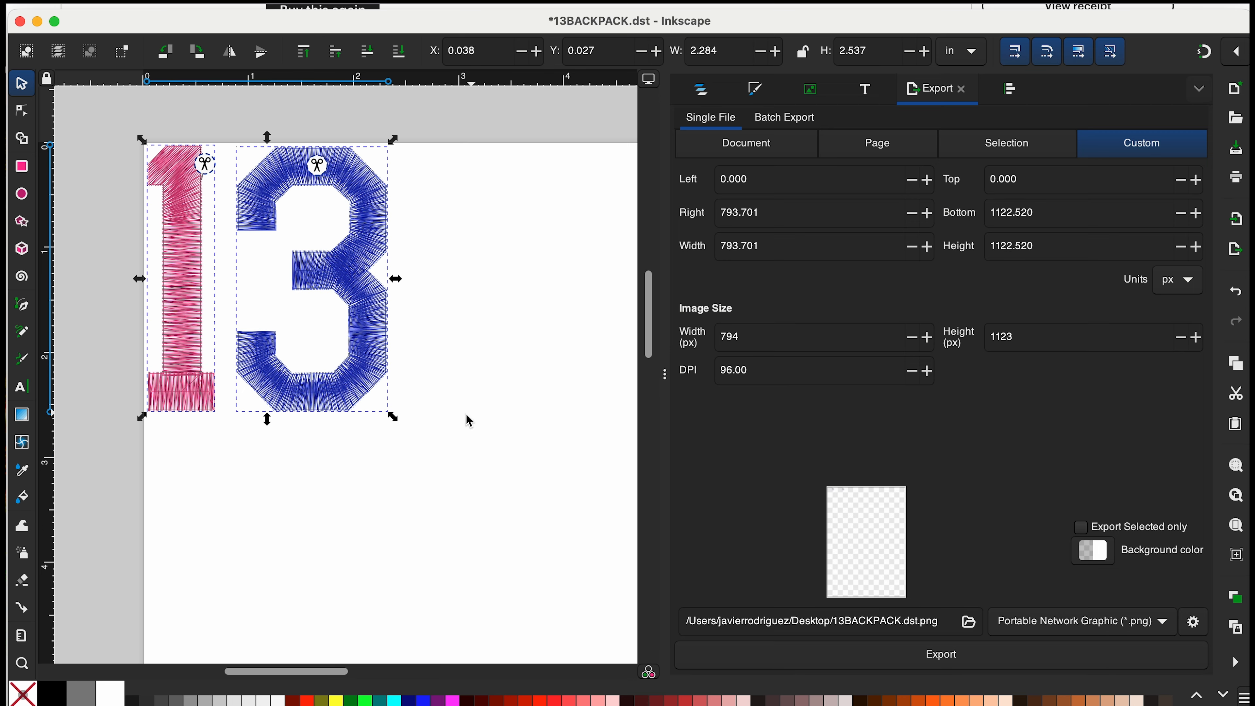
Try enlarging both digits to about 4.0 by 4.5 in and to about 4.1 by 4.2 in, undoing each enlargement.
{"action": "left_click_drag", "start_coordinate": [401, 425], "coordinate": [579, 629]}
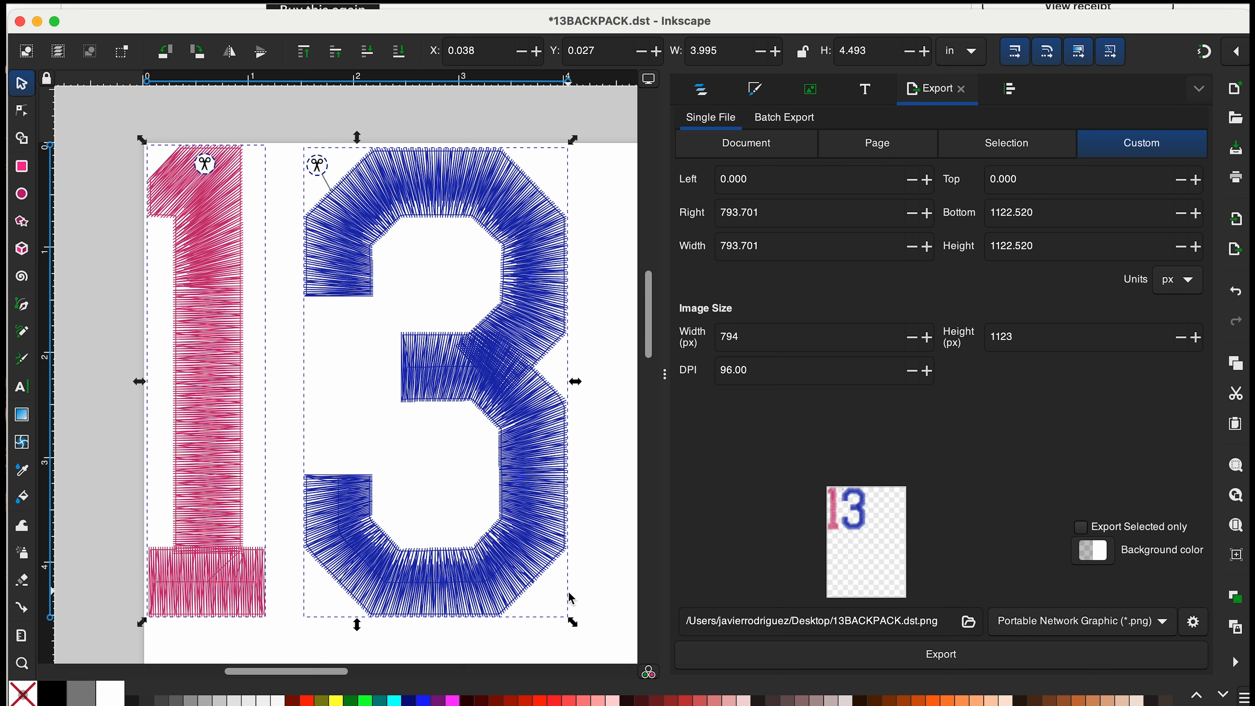
{"action": "key", "text": "super+z"}
{"action": "left_click_drag", "start_coordinate": [349, 282], "coordinate": [380, 336]}
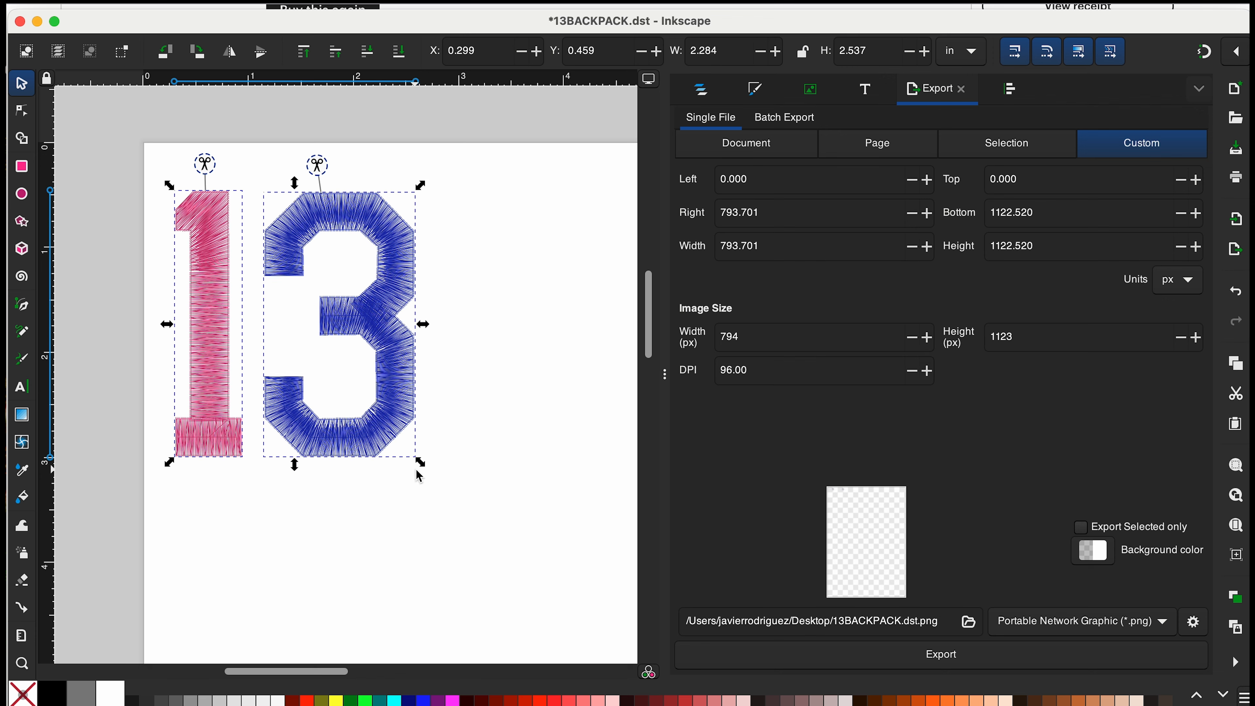
{"action": "left_click_drag", "start_coordinate": [421, 463], "coordinate": [615, 639]}
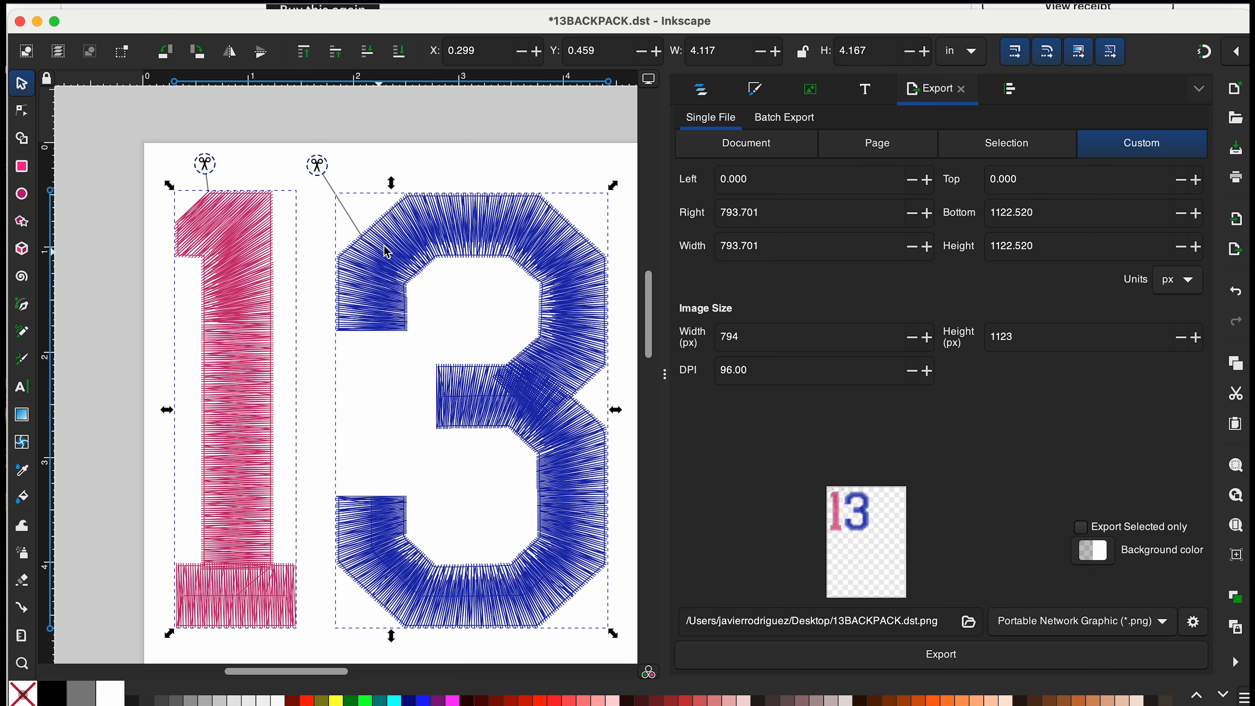
{"action": "mouse_move", "coordinate": [540, 282]}
{"action": "left_mouse_down"}
{"action": "mouse_move", "coordinate": [555, 343]}
{"action": "mouse_move", "coordinate": [498, 267]}
{"action": "mouse_move", "coordinate": [512, 292]}
{"action": "mouse_move", "coordinate": [537, 273]}
{"action": "left_mouse_up"}
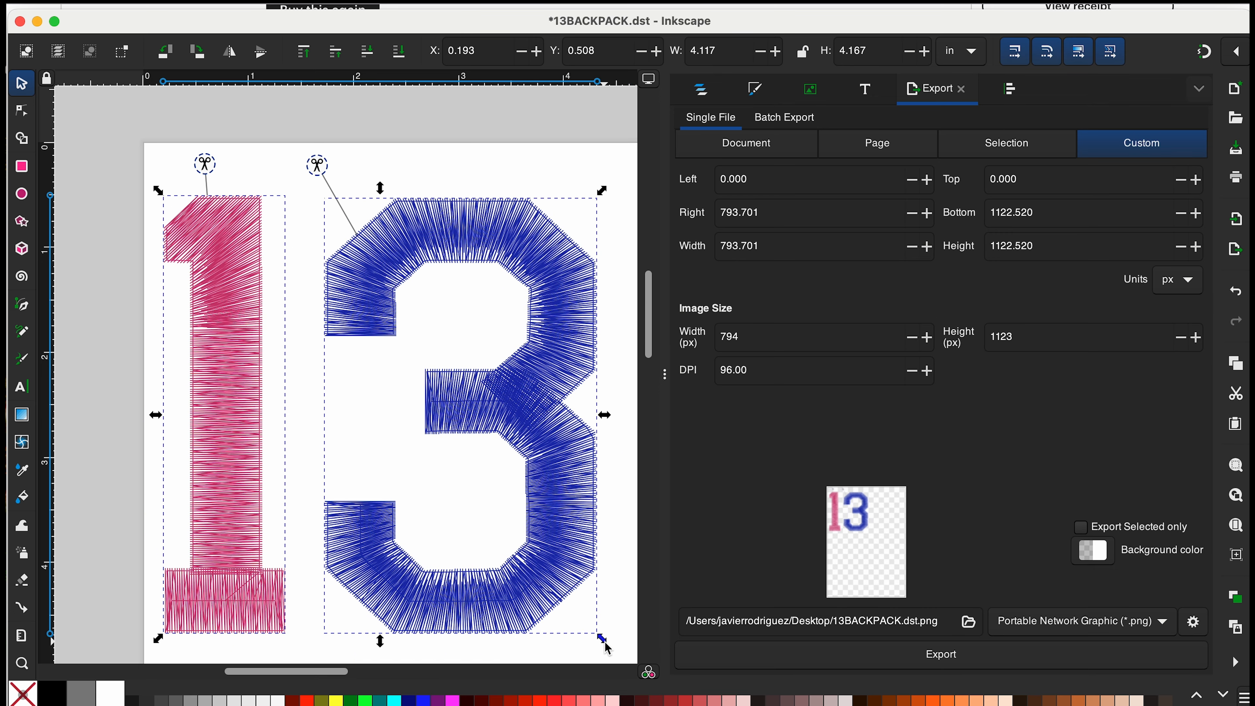
{"action": "left_click_drag", "start_coordinate": [603, 639], "coordinate": [581, 603]}
{"action": "key", "text": "super+z"}
{"action": "key", "text": "super+z"}
{"action": "key", "text": "super+shift+z"}
{"action": "key", "text": "super+shift+z"}
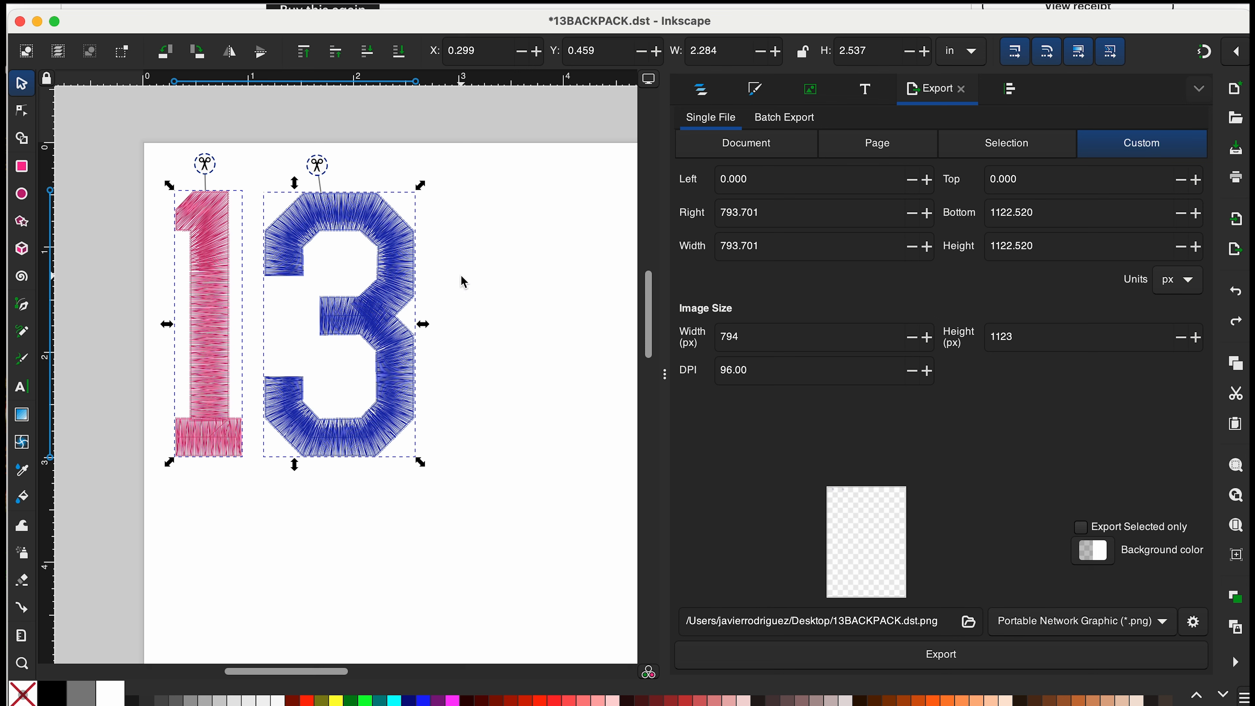
Reposition both digits together on the page, ending with the 1 at about X 0.86, Y 0.59 in.
{"action": "mouse_move", "coordinate": [363, 225]}
{"action": "left_mouse_down"}
{"action": "mouse_move", "coordinate": [399, 211]}
{"action": "mouse_move", "coordinate": [365, 232]}
{"action": "mouse_move", "coordinate": [356, 213]}
{"action": "left_mouse_up"}
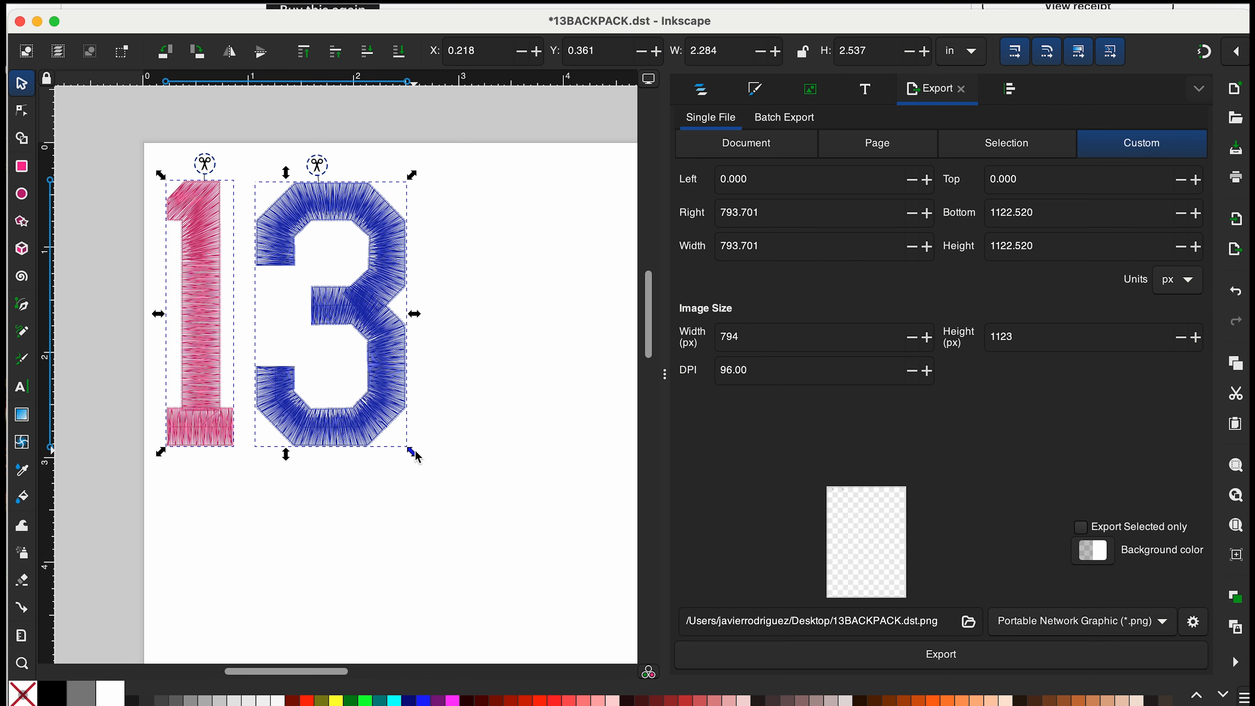
{"action": "left_click_drag", "start_coordinate": [364, 310], "coordinate": [390, 322]}
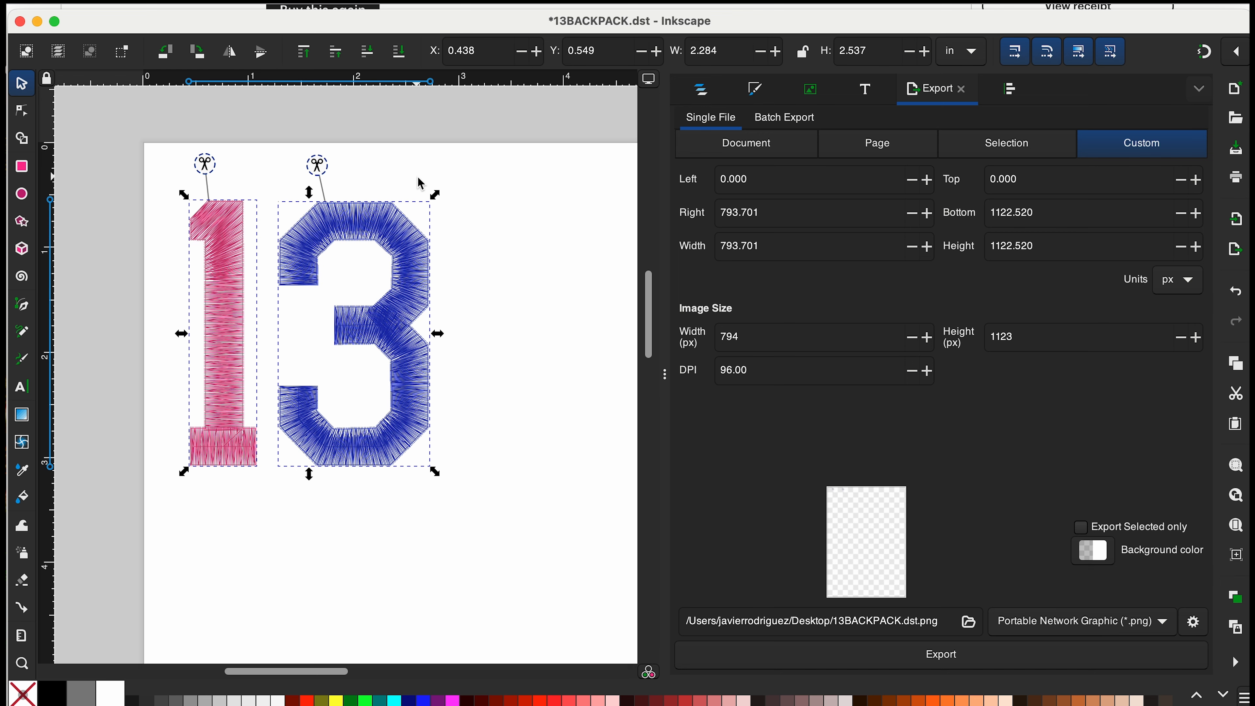
{"action": "scroll", "coordinate": [418, 198], "scroll_direction": "down", "scroll_amount": 10}
{"action": "scroll", "coordinate": [426, 258], "scroll_direction": "up", "scroll_amount": 10}
{"action": "scroll", "coordinate": [426, 254], "scroll_direction": "up", "scroll_amount": 5}
{"action": "scroll", "coordinate": [426, 258], "scroll_direction": "down", "scroll_amount": 8}
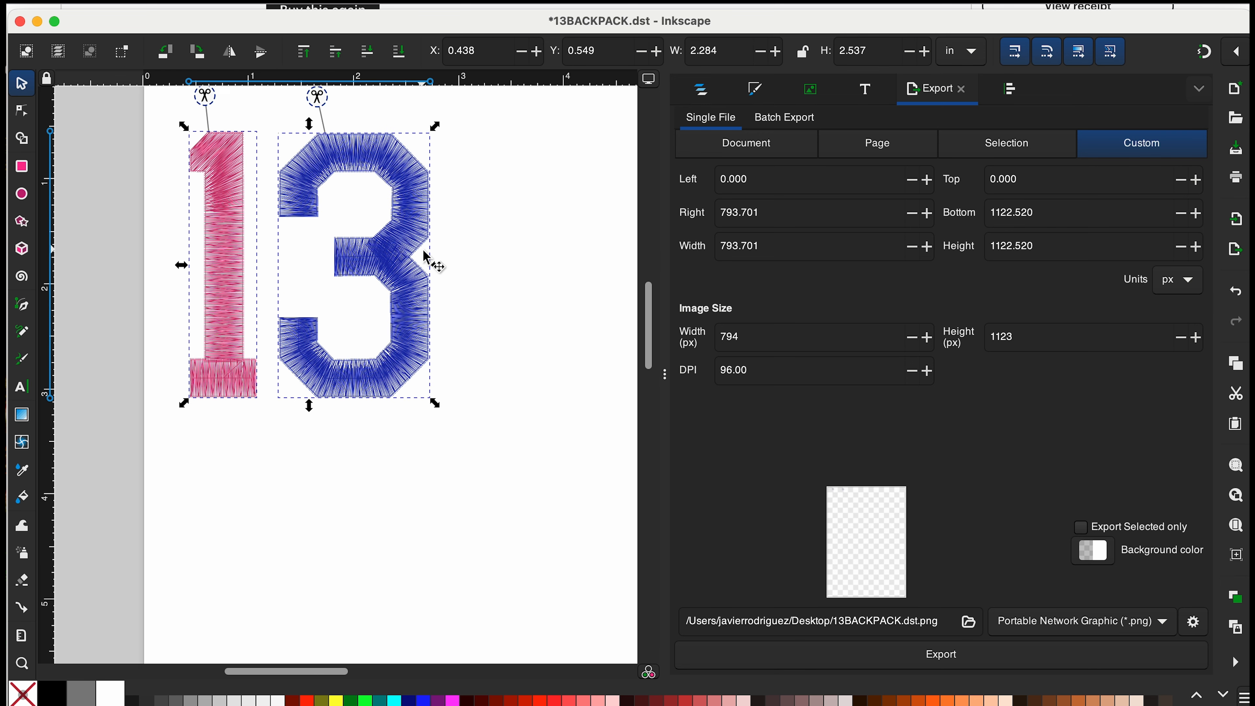
{"action": "scroll", "coordinate": [426, 258], "scroll_direction": "down", "scroll_amount": 8}
{"action": "scroll", "coordinate": [425, 254], "scroll_direction": "up", "scroll_amount": 10}
{"action": "scroll", "coordinate": [422, 248], "scroll_direction": "down", "scroll_amount": 5}
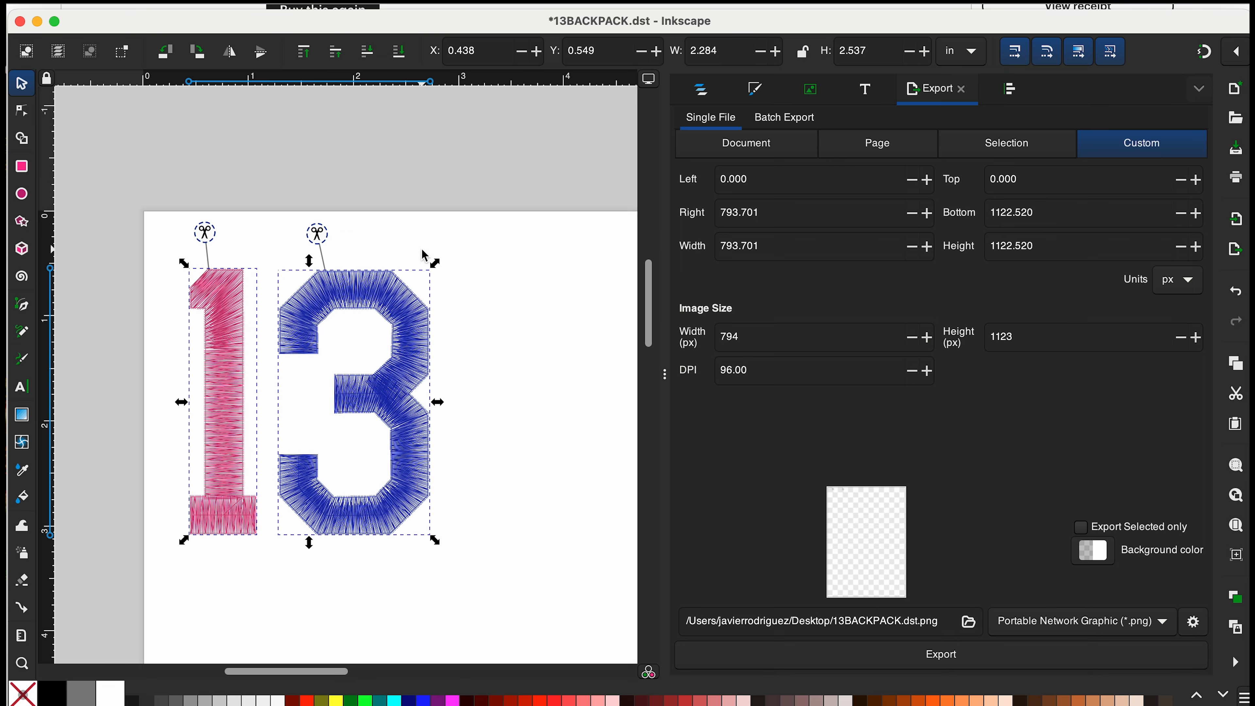
{"action": "mouse_move", "coordinate": [374, 264]}
{"action": "left_mouse_down"}
{"action": "mouse_move", "coordinate": [477, 247]}
{"action": "mouse_move", "coordinate": [339, 302]}
{"action": "mouse_move", "coordinate": [389, 308]}
{"action": "mouse_move", "coordinate": [409, 283]}
{"action": "mouse_move", "coordinate": [387, 268]}
{"action": "left_mouse_up"}
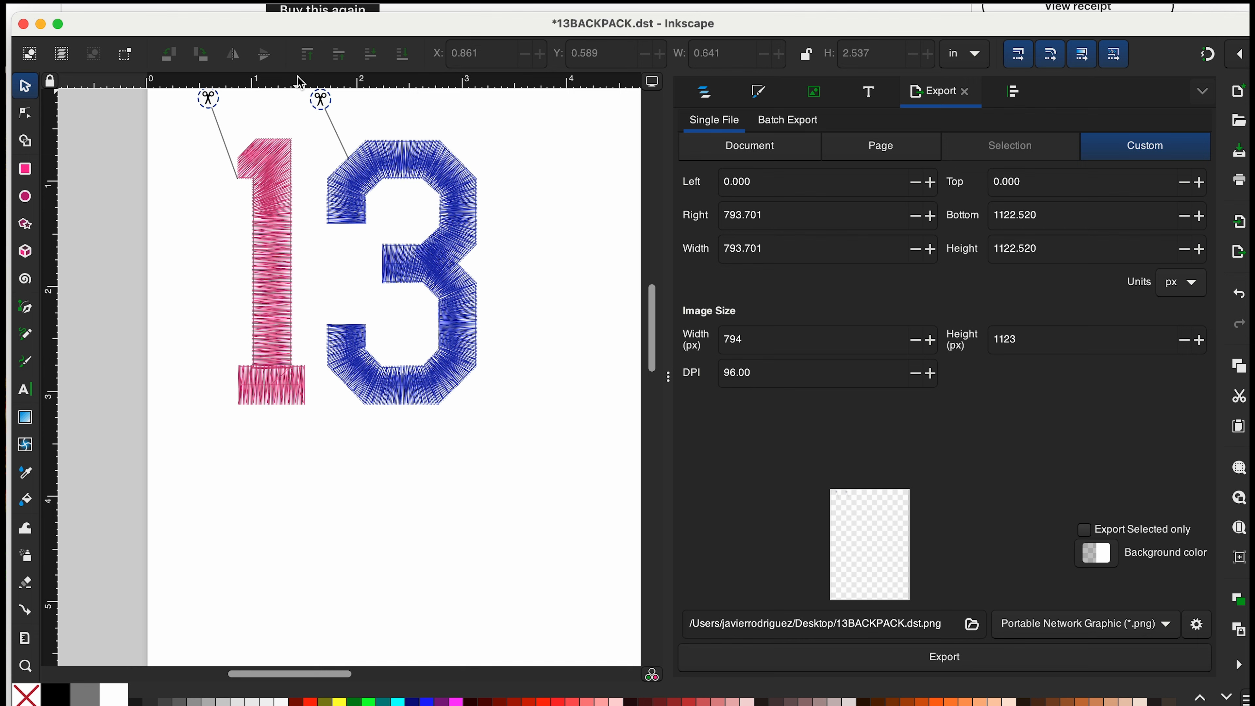
{"action": "left_click", "coordinate": [653, 18]}
{"action": "mouse_move", "coordinate": [654, 24]}
{"action": "left_mouse_down"}
{"action": "mouse_move", "coordinate": [652, 11]}
{"action": "mouse_move", "coordinate": [640, 22]}
{"action": "mouse_move", "coordinate": [658, 29]}
{"action": "mouse_move", "coordinate": [614, 23]}
{"action": "mouse_move", "coordinate": [677, 22]}
{"action": "mouse_move", "coordinate": [652, 19]}
{"action": "left_mouse_up"}
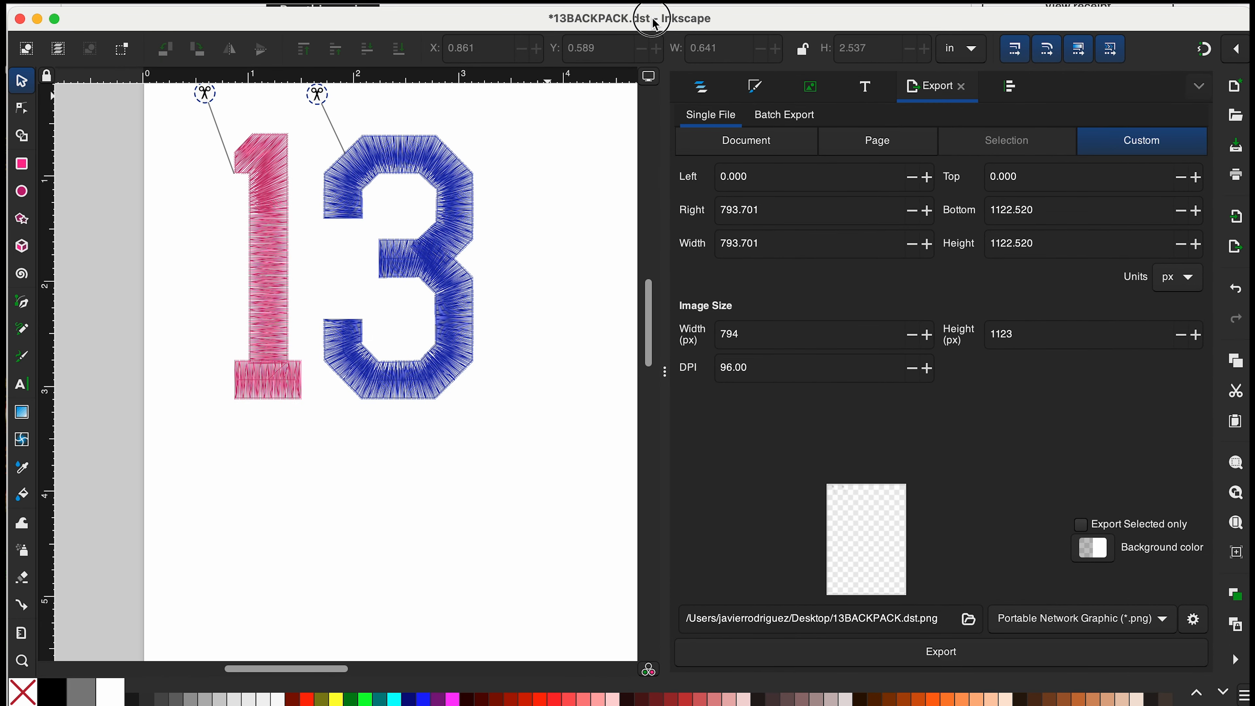